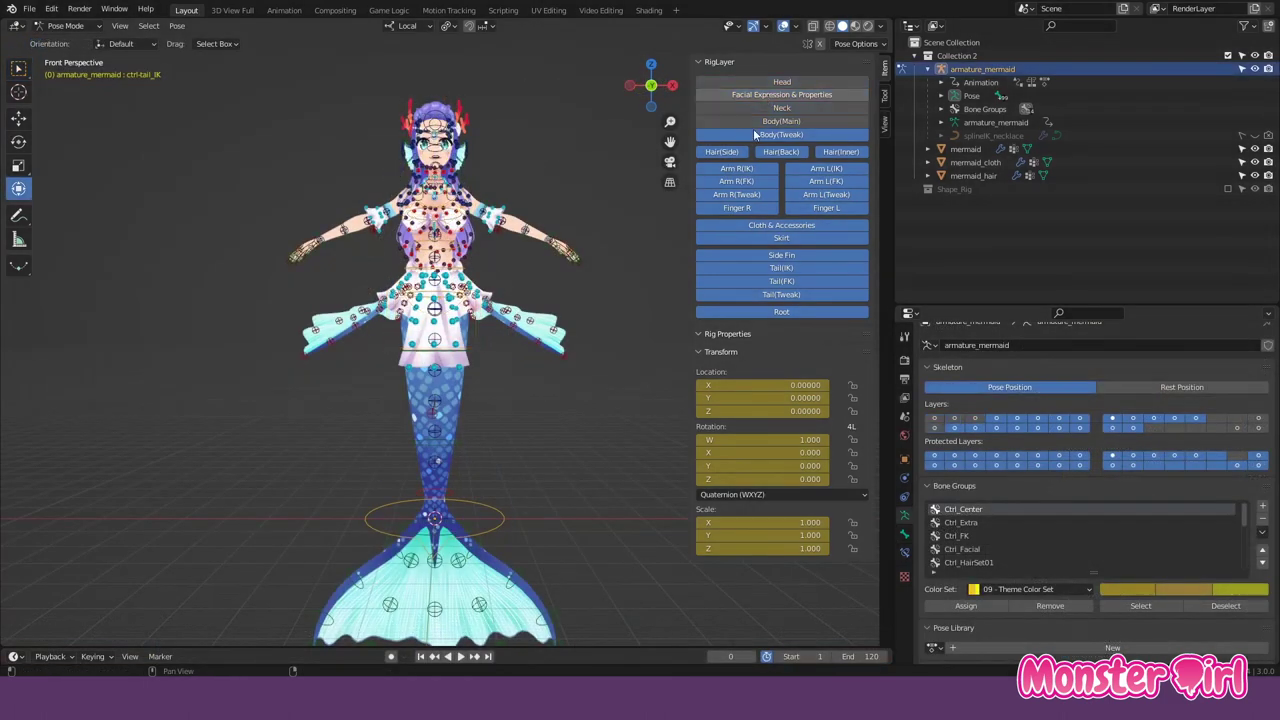
- Show the Body (Main) and Body (Tweak) controls, rotate the upper spine and move the chest
left_click(781, 134)
left_click(497, 238)
middle_click_drag(497, 238, 464, 242)
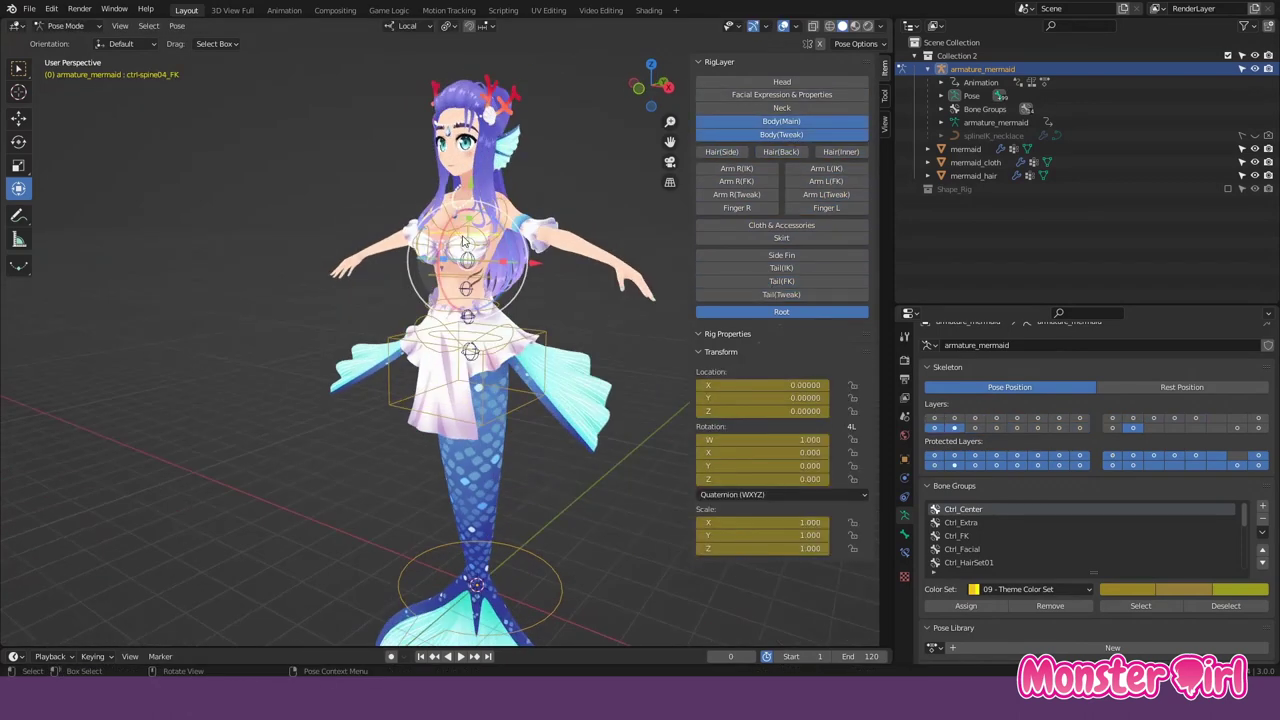
left_click(460, 233)
left_click(465, 245)
key("g")
left_click(500, 275)
- Move the lower and upper spine tweak controls to shift the chest area slightly off centre
left_click(500, 275)
left_click(500, 274)
key("g")
left_click(490, 312)
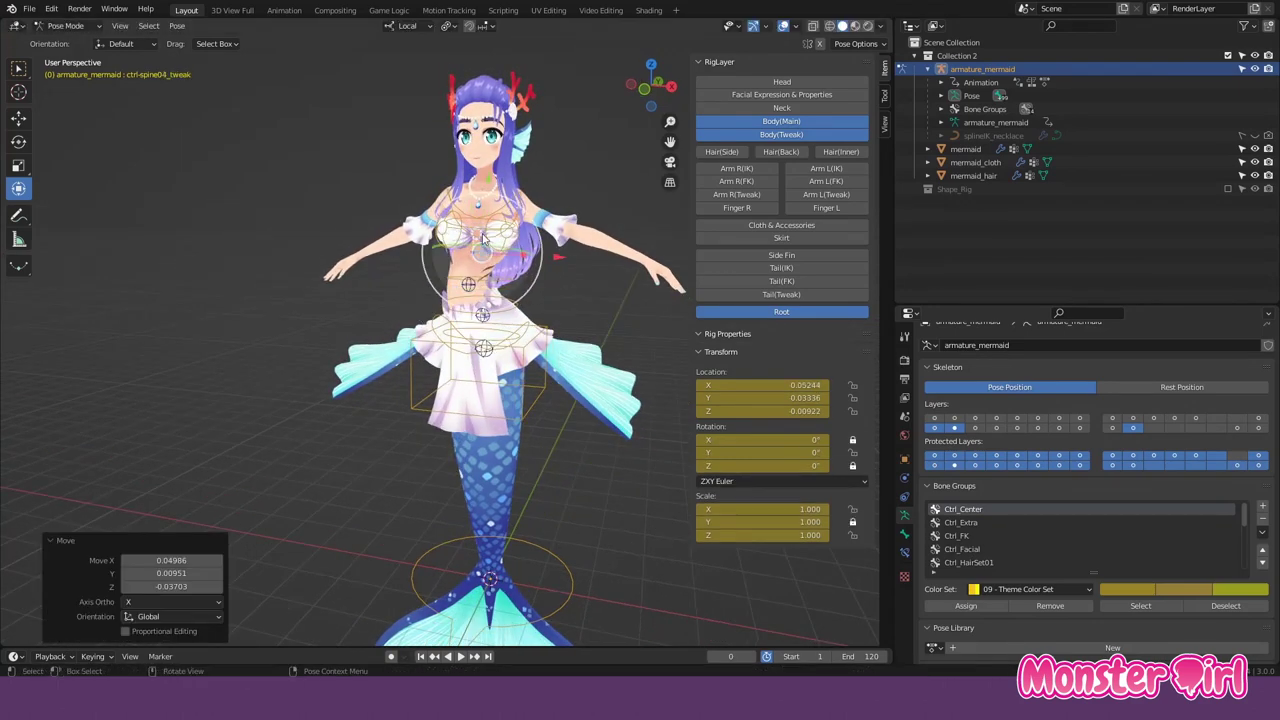
middle_click_drag(490, 312, 490, 312)
left_click(490, 345)
- Try rotating the hips, reset the torso to its rest pose and hide the body layers
left_click(478, 285)
key("r")
key("Escape")
key("ctrl+z")
key("ctrl+z")
left_click(777, 135)
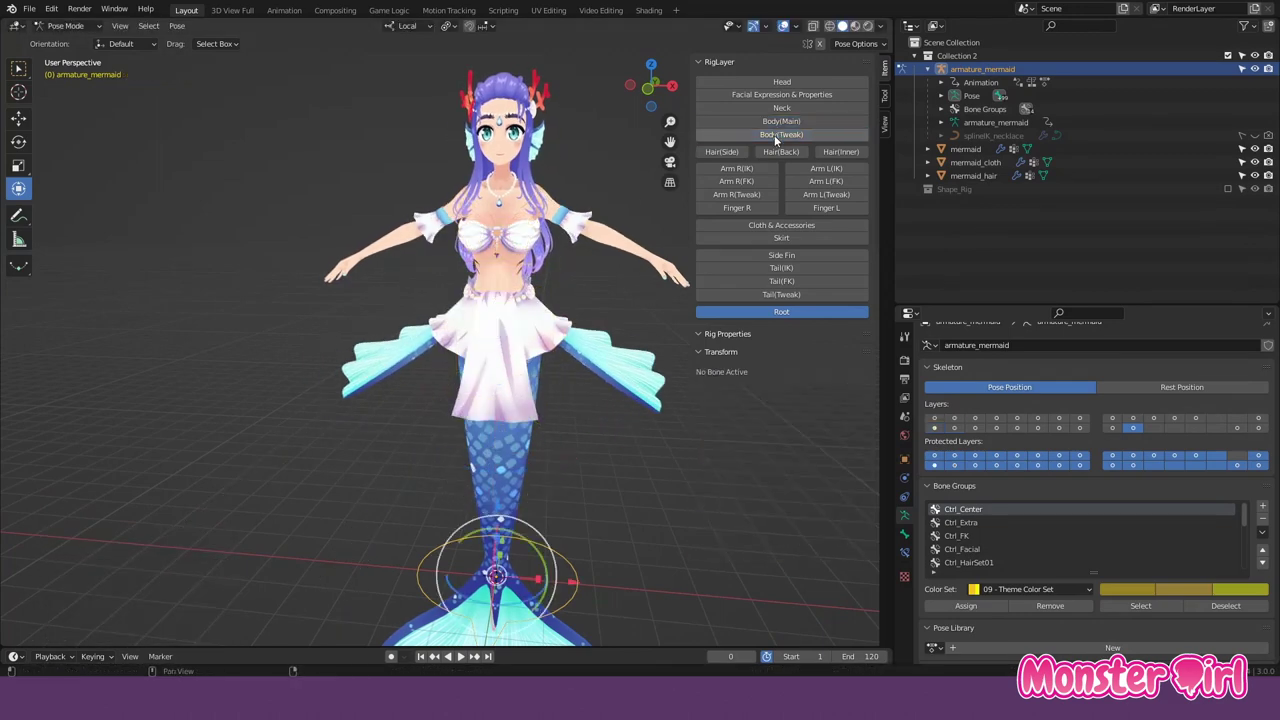
- Try rotating the head control and move the eye target to a new position
scroll(525, 137, "up", 4)
left_click(488, 205)
key("r")
key("r")
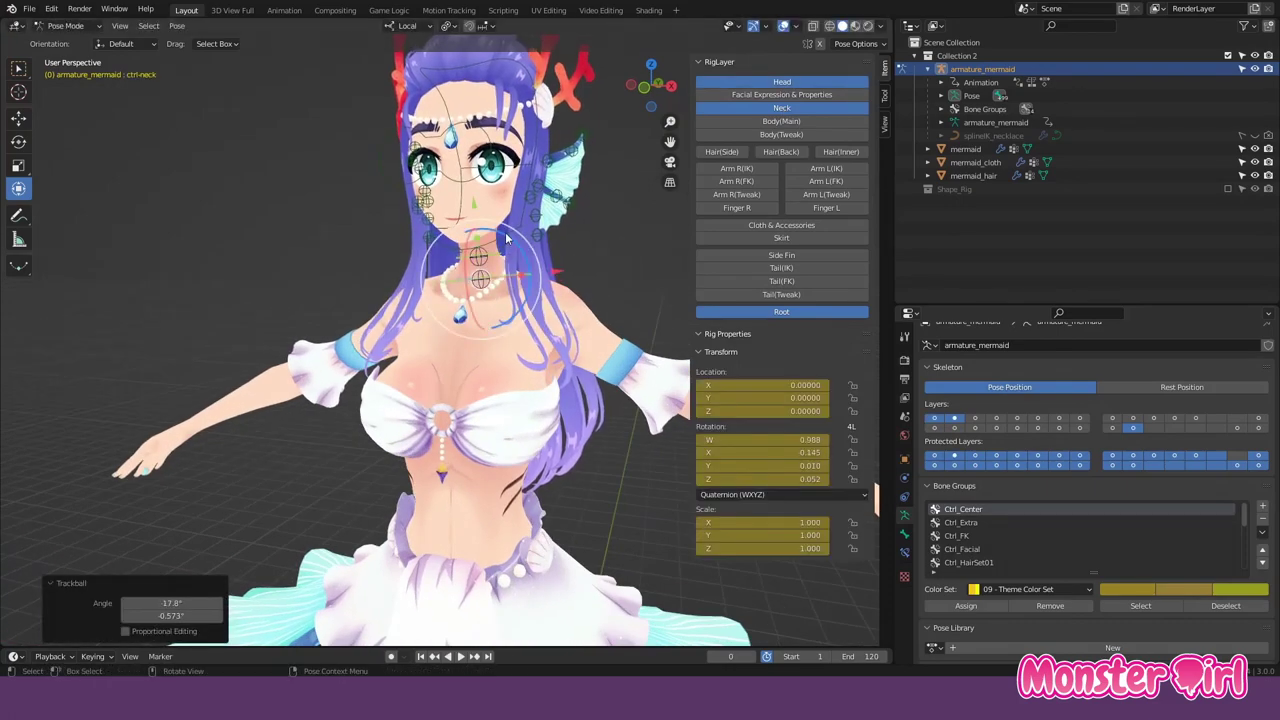
key("Escape")
left_click(453, 180)
left_click(410, 160)
- Rotate and move the upper, middle and lower ear fin controls, then clear their rotation and position
middle_click_drag(410, 160, 470, 205)
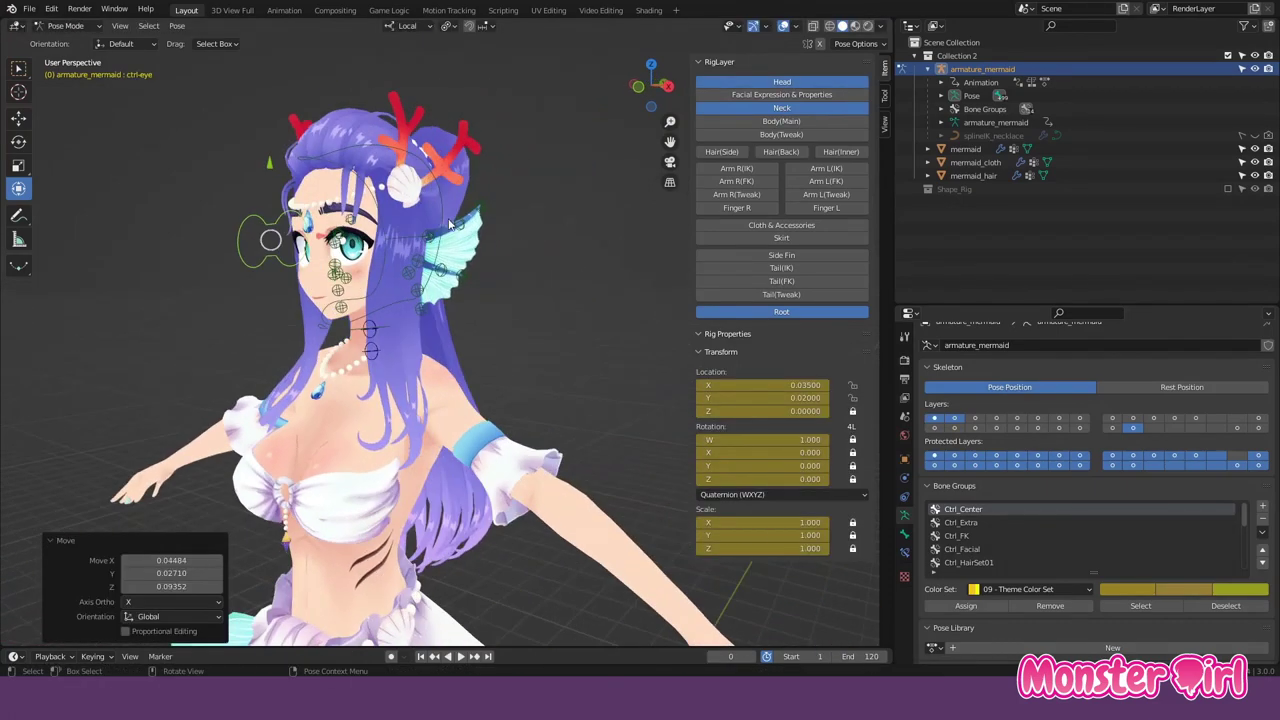
left_click(465, 210)
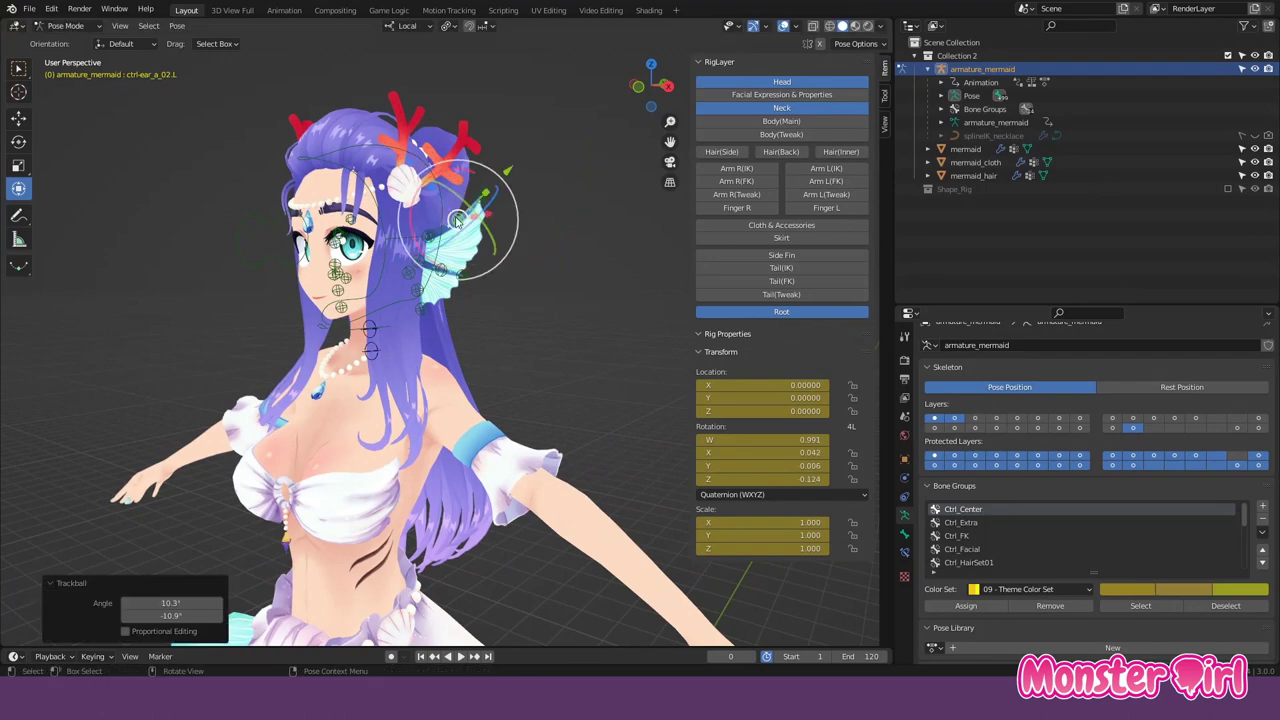
left_click(445, 268)
key("g")
left_click(482, 292)
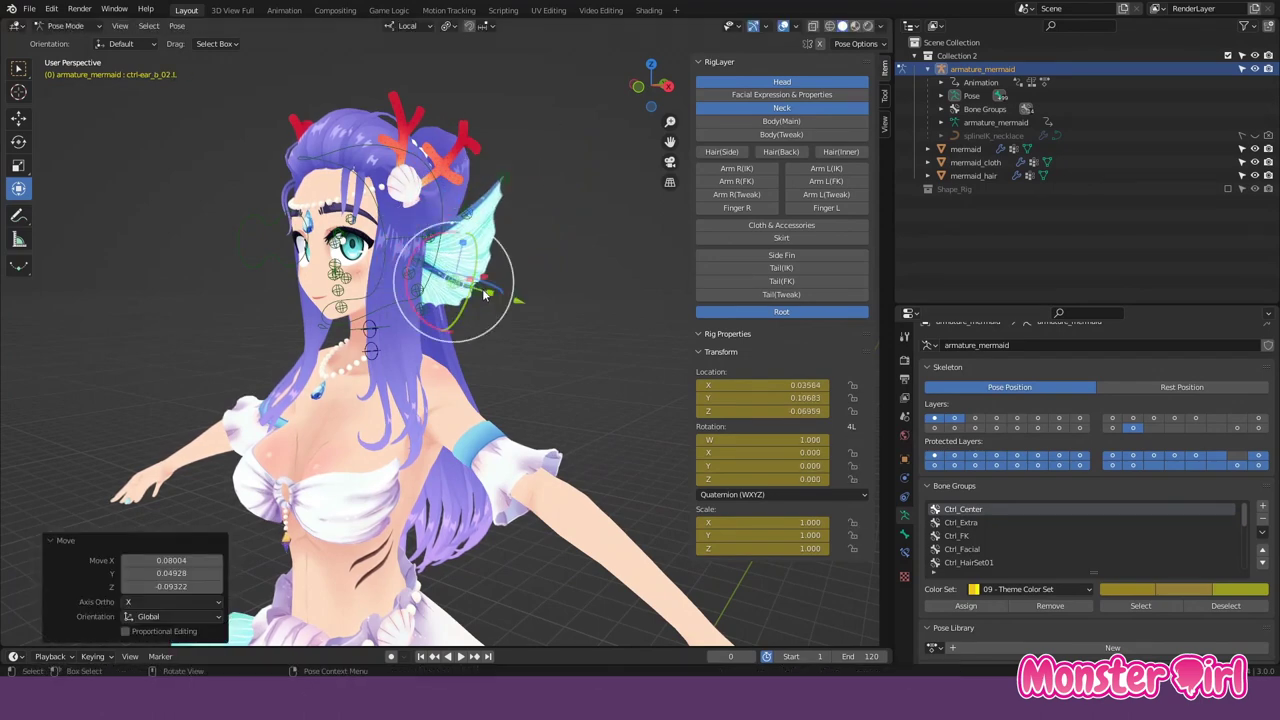
left_click(440, 282)
key("r")
key("r")
middle_click_drag(435, 302, 507, 270)
key("alt+g")
key("alt+r")
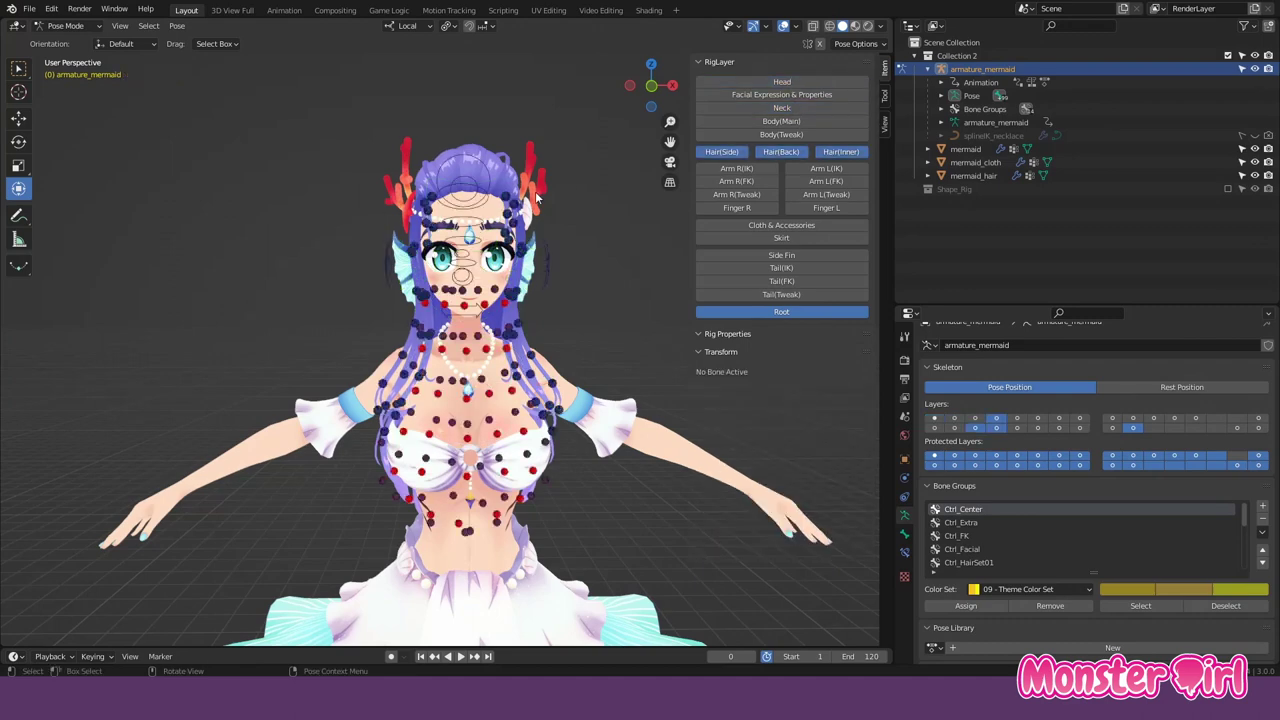
- Show only the side hair controls and rotate the left side hair on its local X axis
left_click(840, 151)
left_click(781, 151)
middle_click_drag(470, 300, 430, 290)
left_click(470, 250)
key("r")
key("x")
left_click(478, 248)
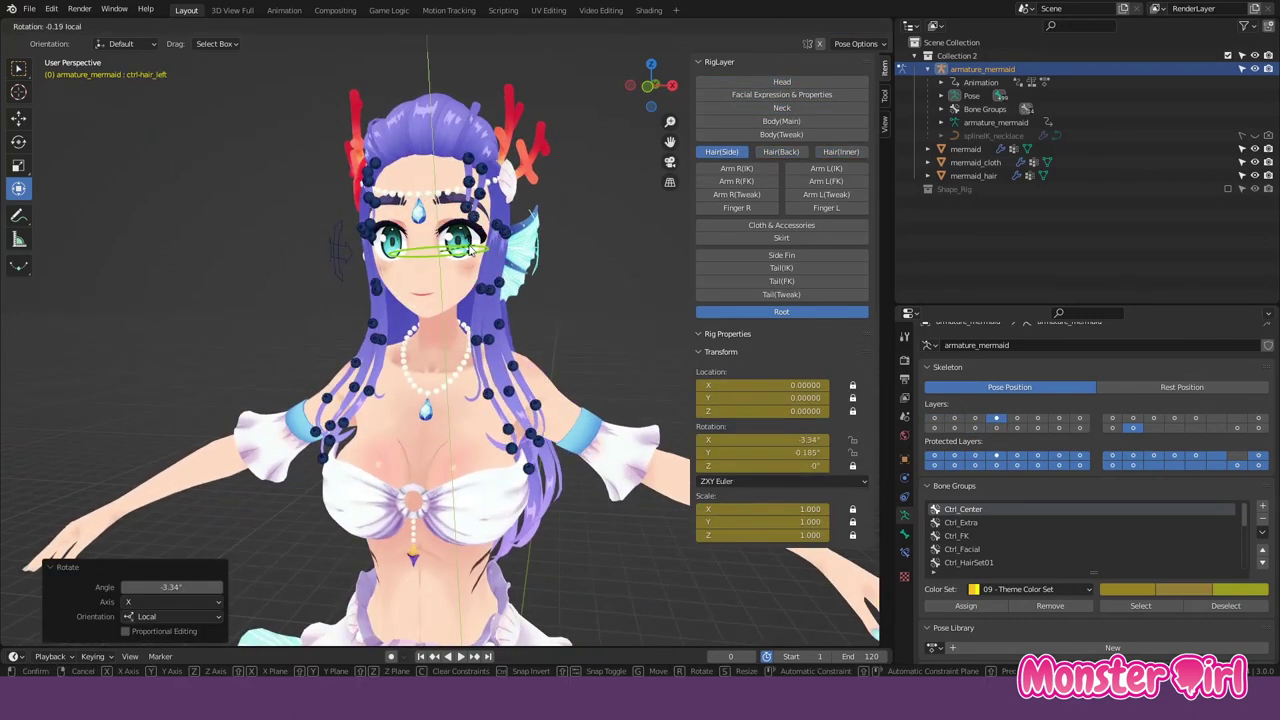
- Pose the top and second side-hair strand controls
middle_click_drag(480, 247, 411, 250)
left_click(411, 250)
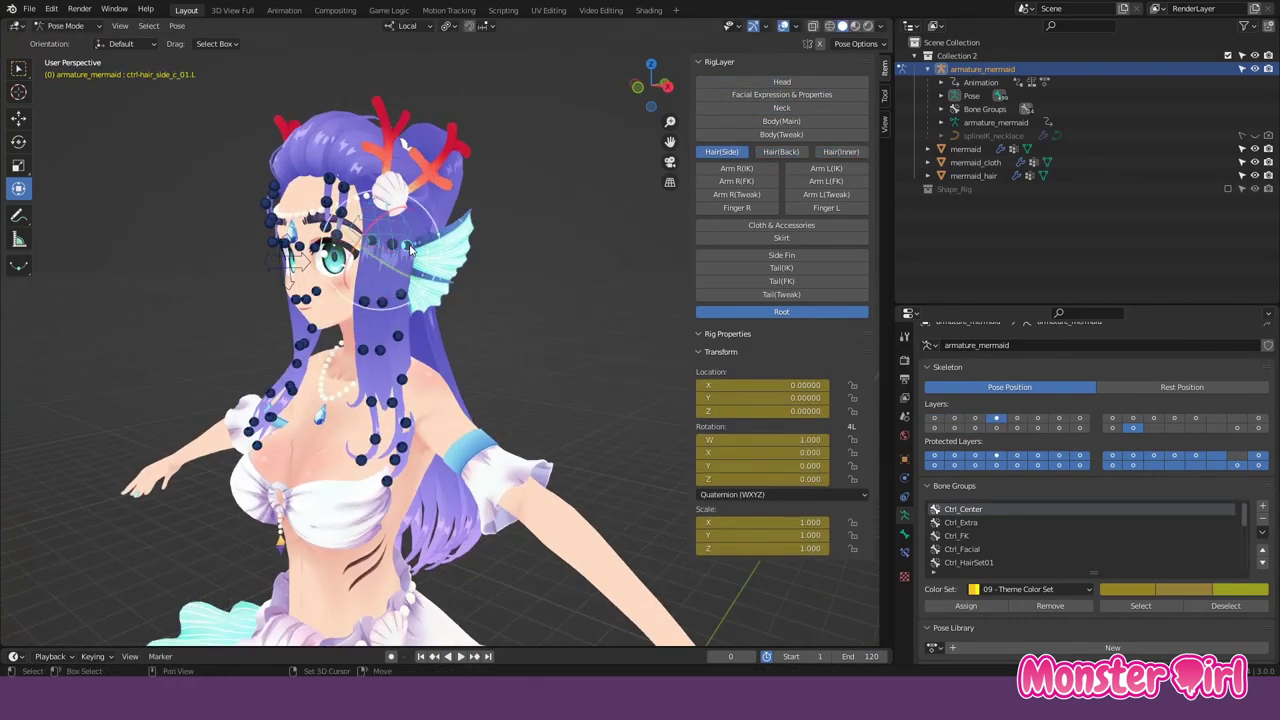
middle_click_drag(403, 248, 474, 226)
left_click(474, 226)
left_click(474, 302)
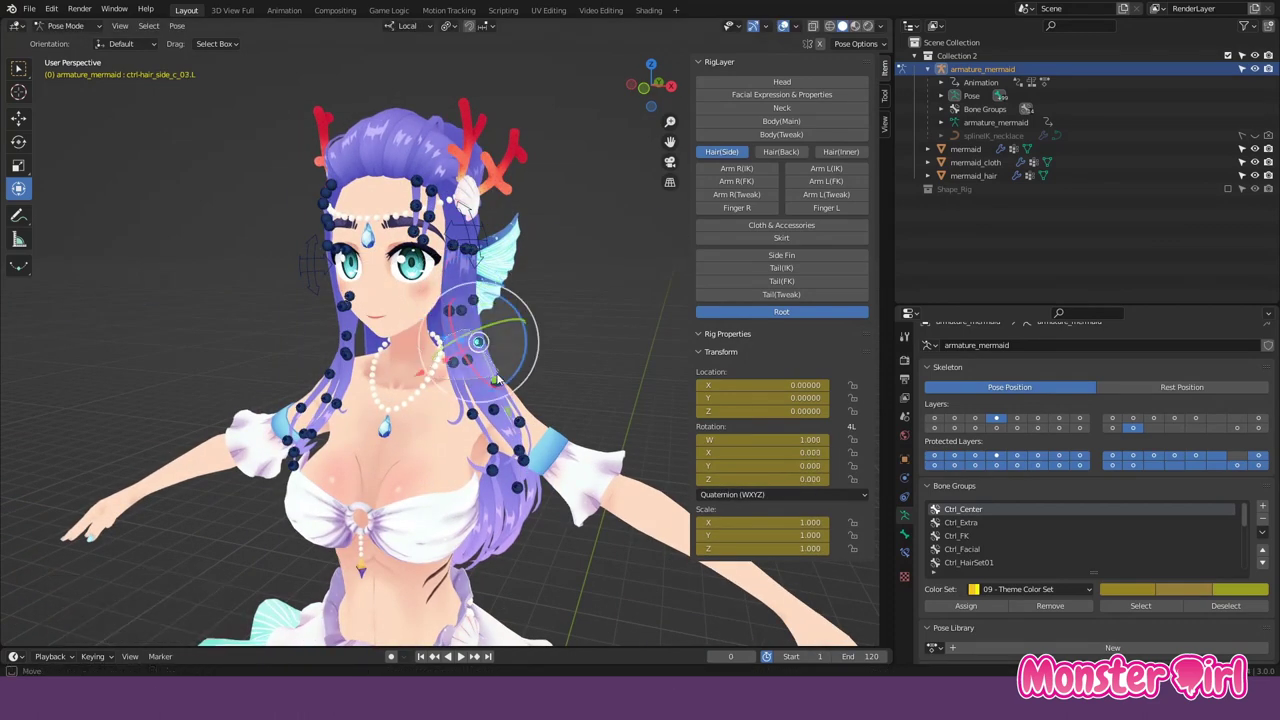
- Twist the lowest side-hair strand about 15 degrees, then show the back hair controls
middle_click_drag(503, 395, 540, 380)
left_click(530, 372)
left_click_drag(570, 350, 549, 374)
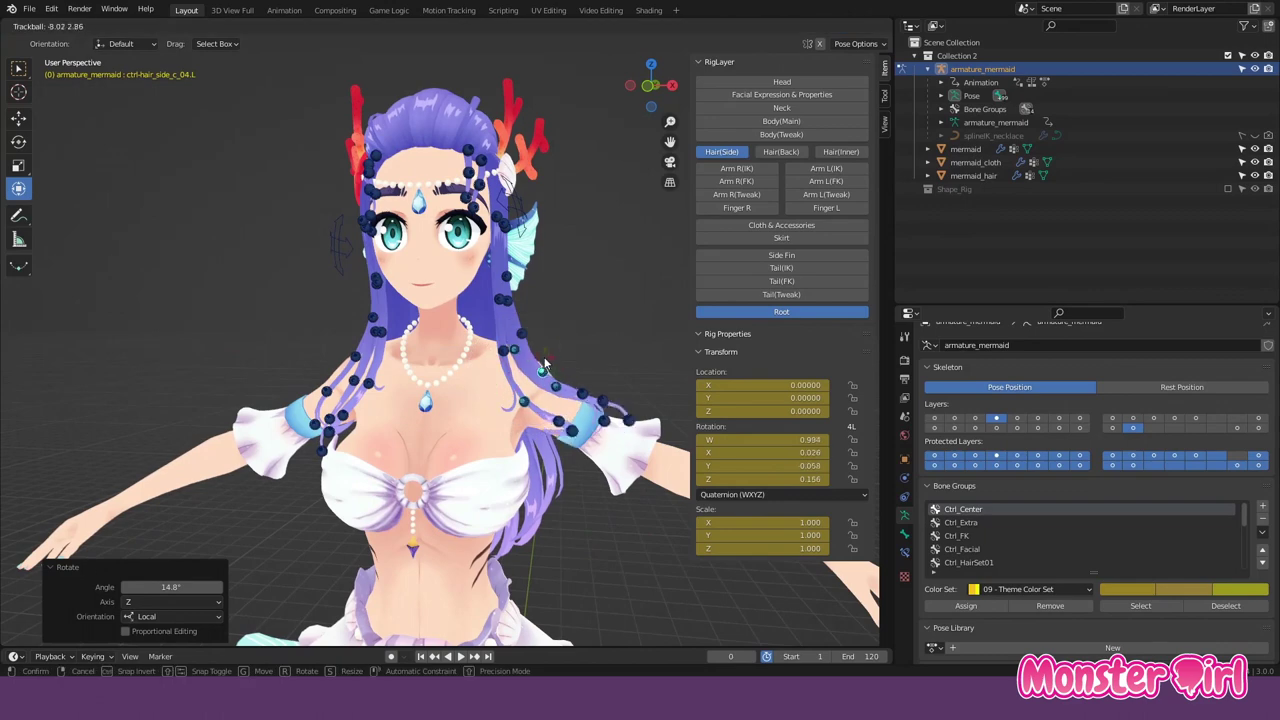
left_click(541, 395)
middle_click_drag(541, 395, 466, 316)
left_click(780, 151)
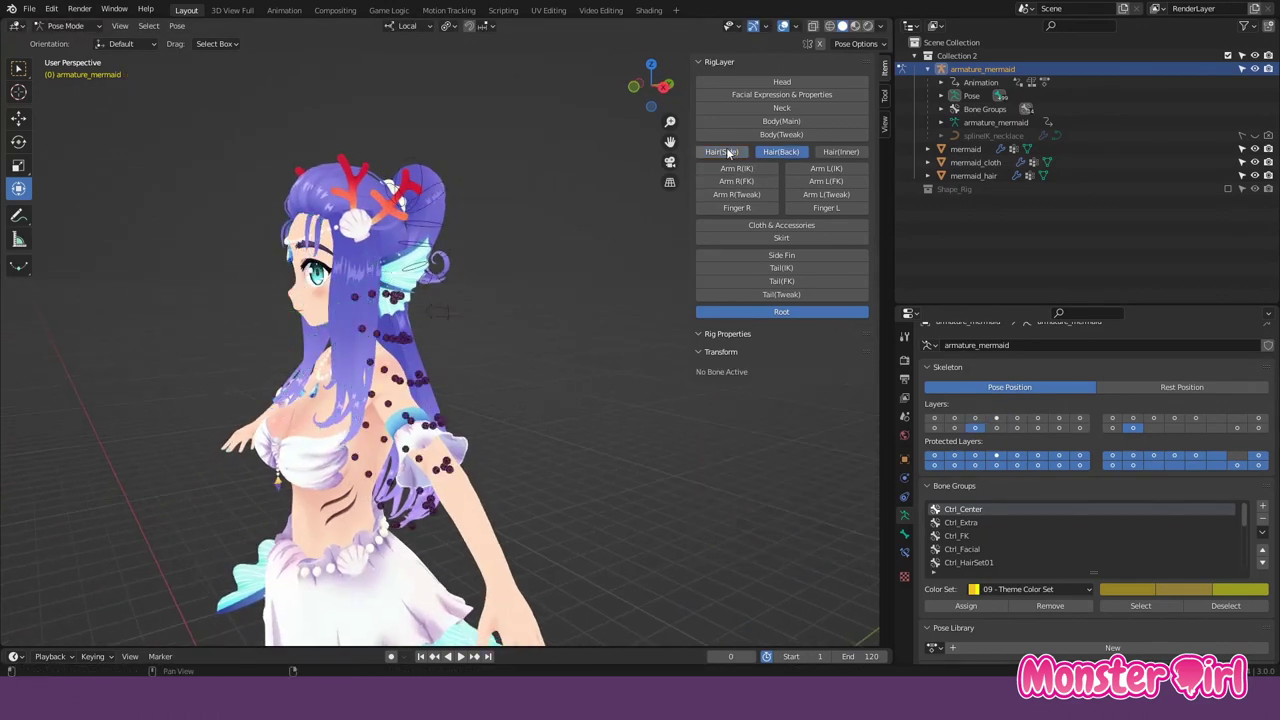
- Hide the side hair controls, move the upper ponytail back and rotate the ponytail tip
left_click(721, 151)
left_click(428, 175)
left_click_drag(428, 175, 453, 185)
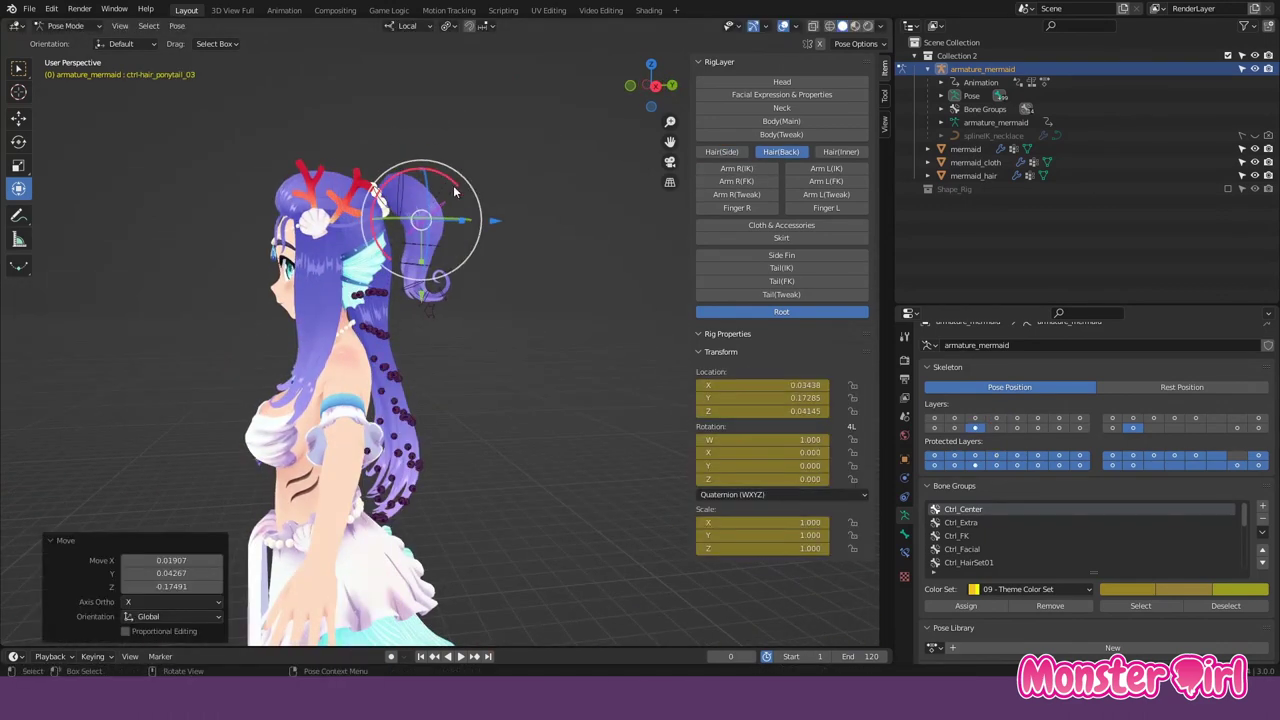
left_click(458, 272)
middle_click_drag(458, 272, 476, 305)
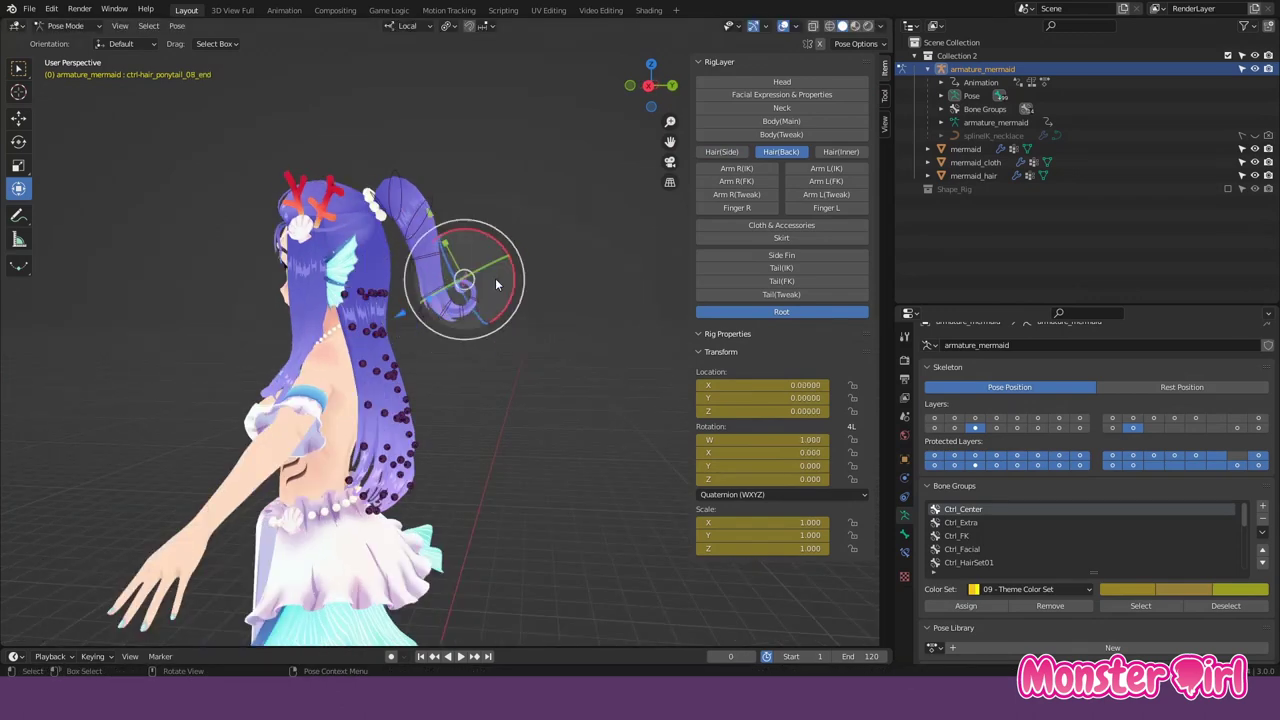
key("r")
key("r")
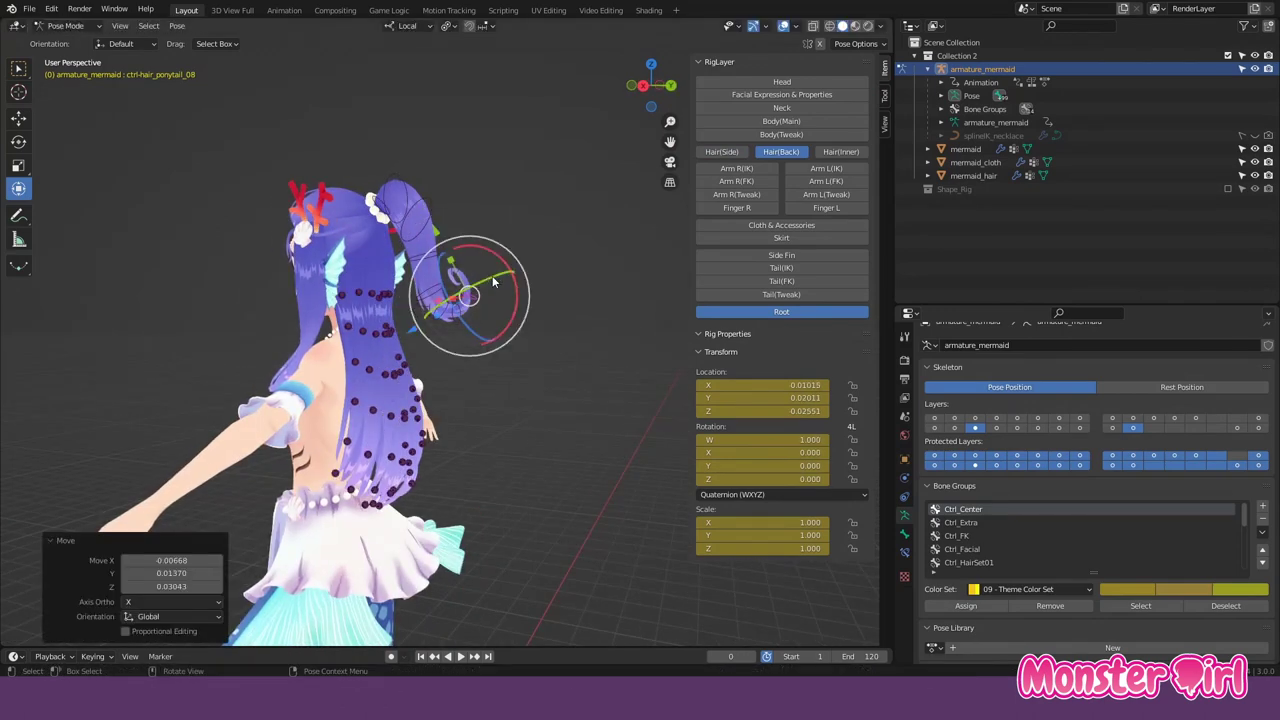
left_click(451, 271)
- Swing the back hair mass outward on its local Y axis and move a back hair strand
left_click(500, 295)
middle_click_drag(500, 295, 355, 302)
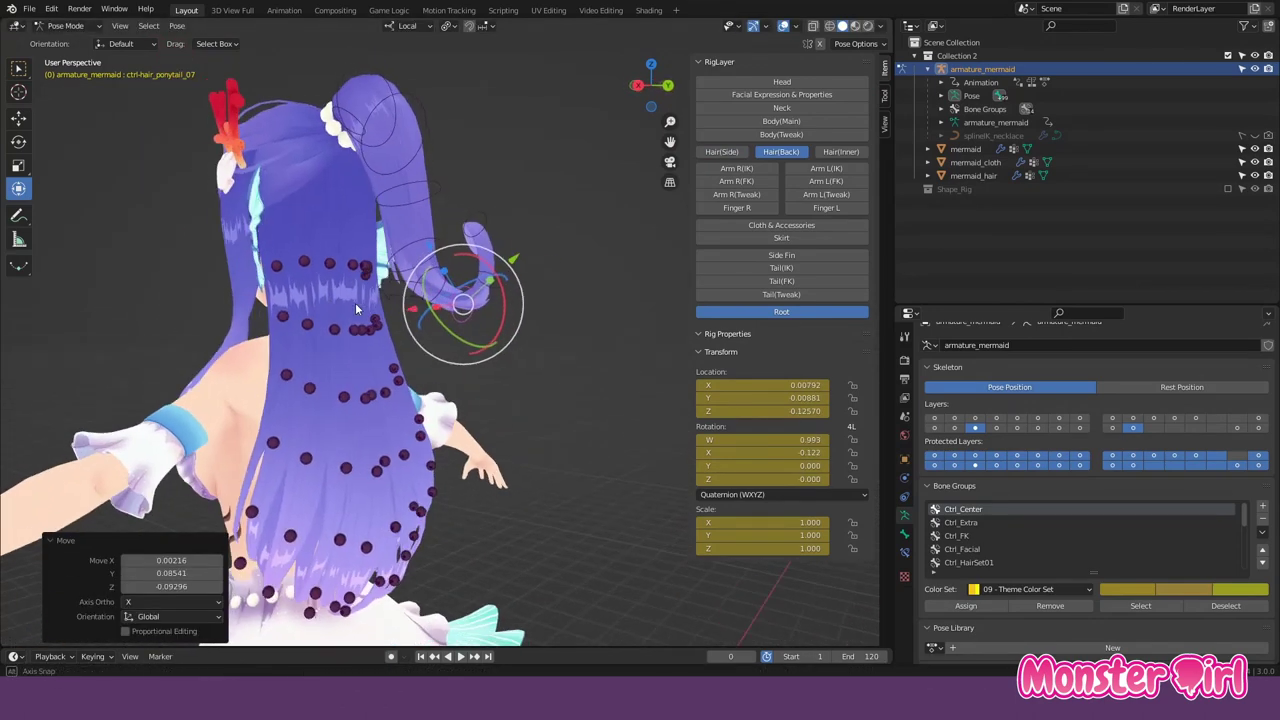
left_click(345, 258)
key("r")
key("y")
key("y")
mouse_move(345, 258)
middle_mouse_down()
mouse_move(336, 243)
mouse_move(330, 260)
middle_mouse_up()
left_click(352, 250)
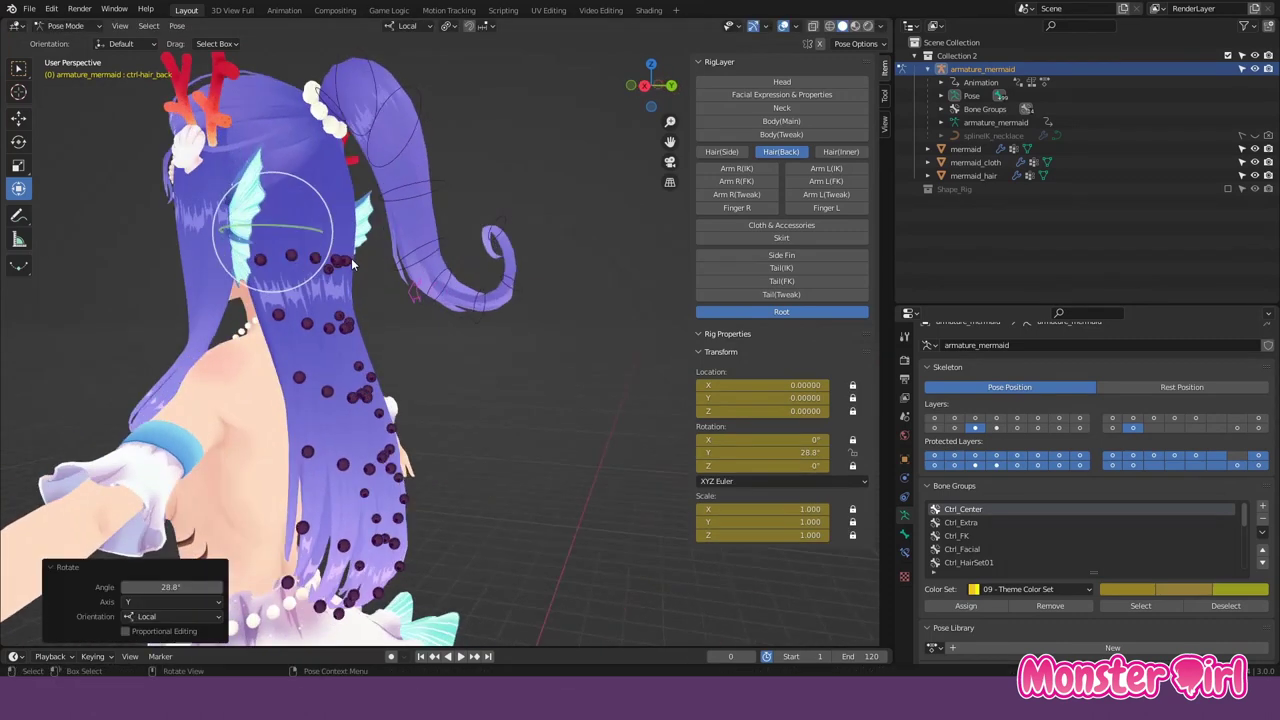
key("g")
left_click(355, 335)
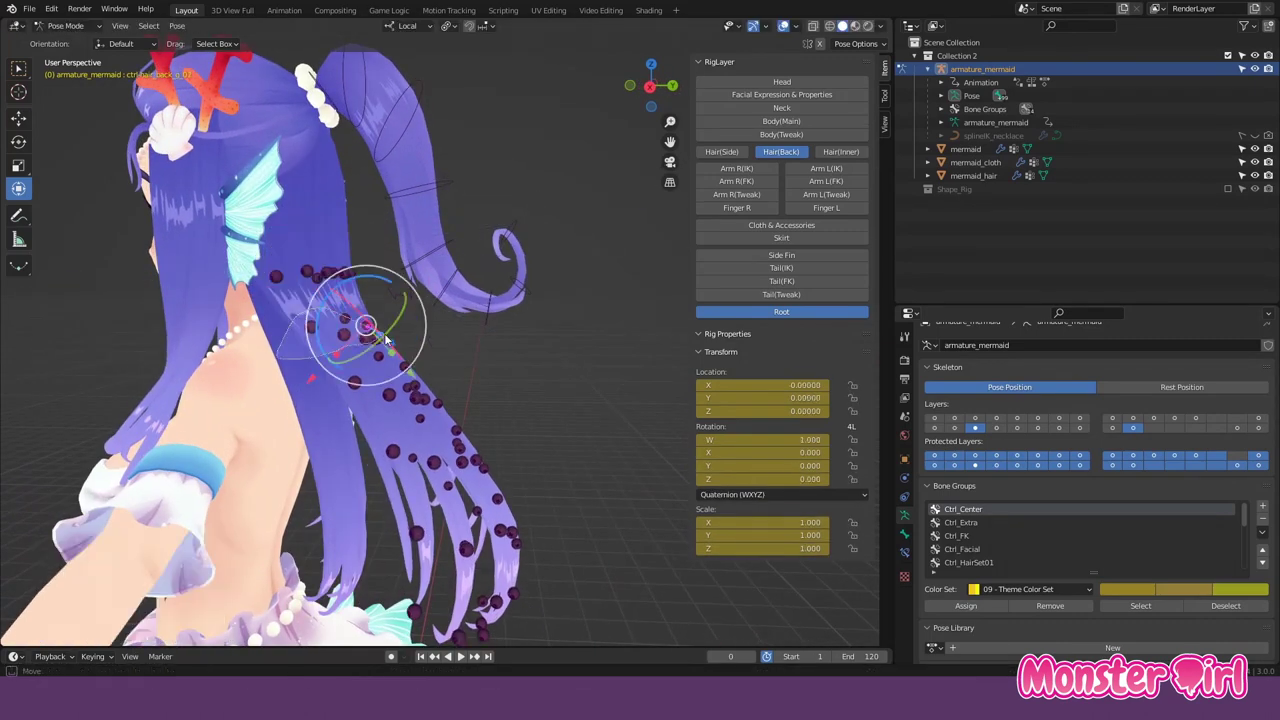
- Show the inner hair controls and move the inner hair strands outward
middle_click_drag(357, 330, 627, 257)
left_click(841, 151)
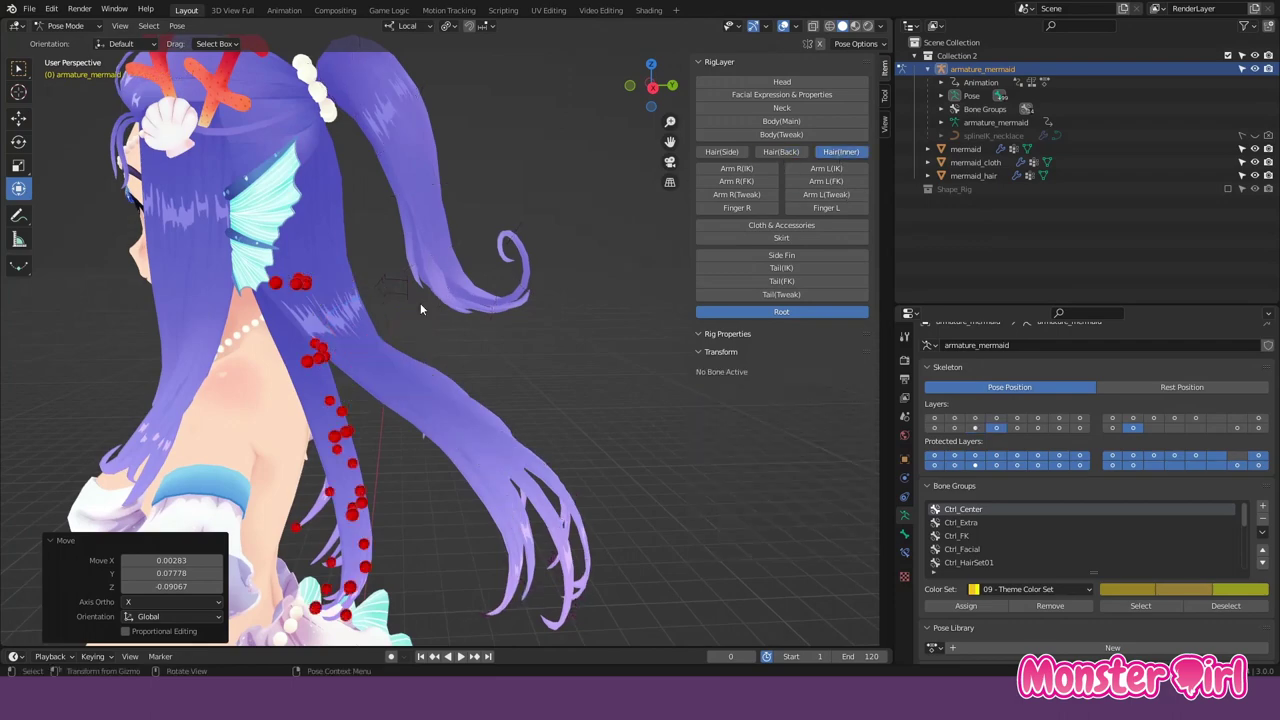
left_click(363, 343)
middle_click_drag(363, 343, 408, 386)
left_click(408, 386)
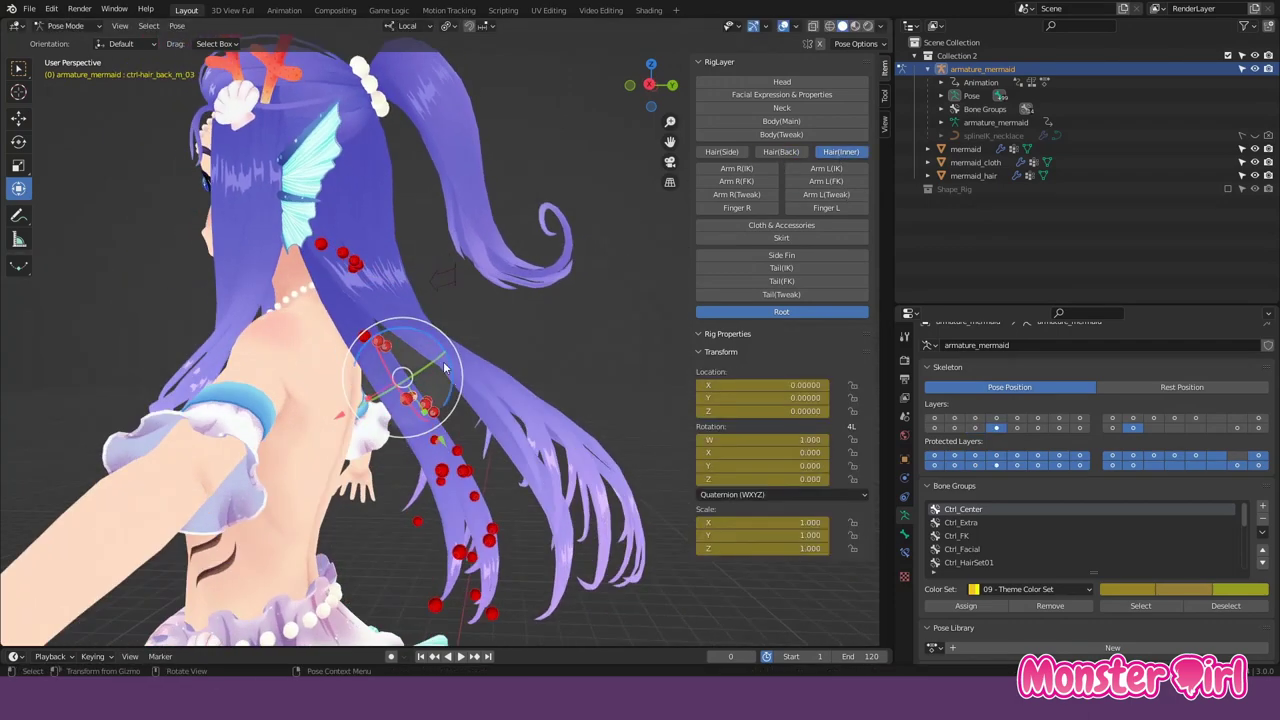
left_click_drag(408, 386, 400, 400)
mouse_move(400, 400)
middle_mouse_down()
mouse_move(344, 407)
mouse_move(446, 483)
middle_mouse_up()
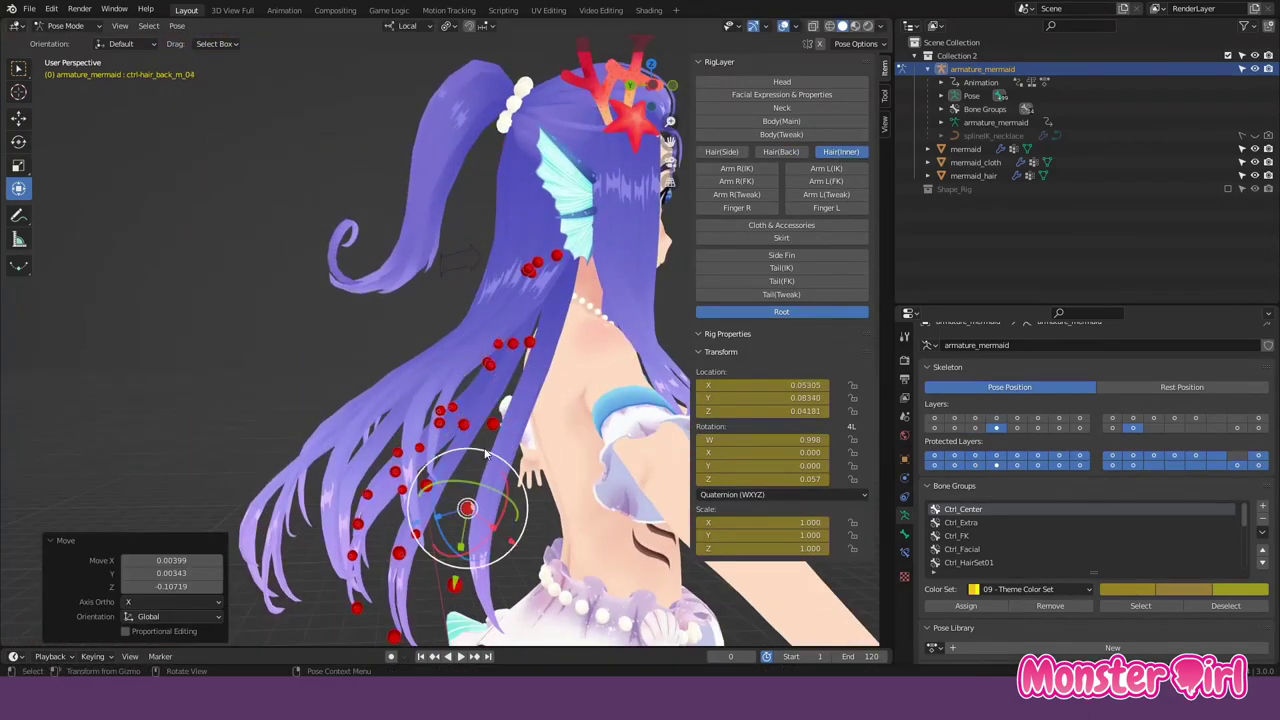
scroll(482, 478, "down", 5)
mouse_move(559, 438)
middle_mouse_down()
mouse_move(600, 300)
mouse_move(512, 305)
mouse_move(580, 330)
middle_mouse_up()
- Show the back hair and left arm IK controls and select the left hand IK control
left_click(781, 151)
left_click(826, 168)
left_click(632, 421)
- Pull the left hand IK control in toward the chest and show the left arm tweak controls
left_click_drag(632, 421, 545, 383)
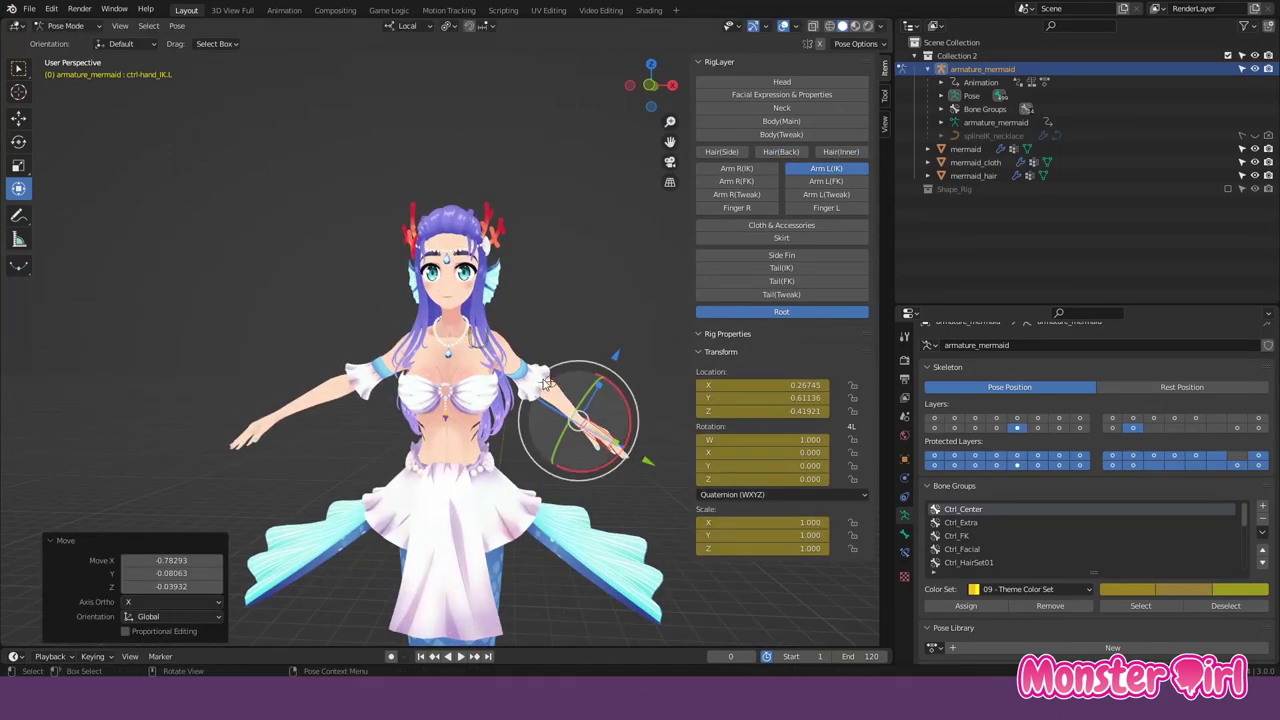
left_click(612, 436)
middle_click_drag(612, 436, 588, 450)
left_click(563, 440)
left_click(826, 194)
- Shift the left upper arm and forearm tweak controls, then hide the left arm controls
middle_click_drag(520, 400, 480, 380)
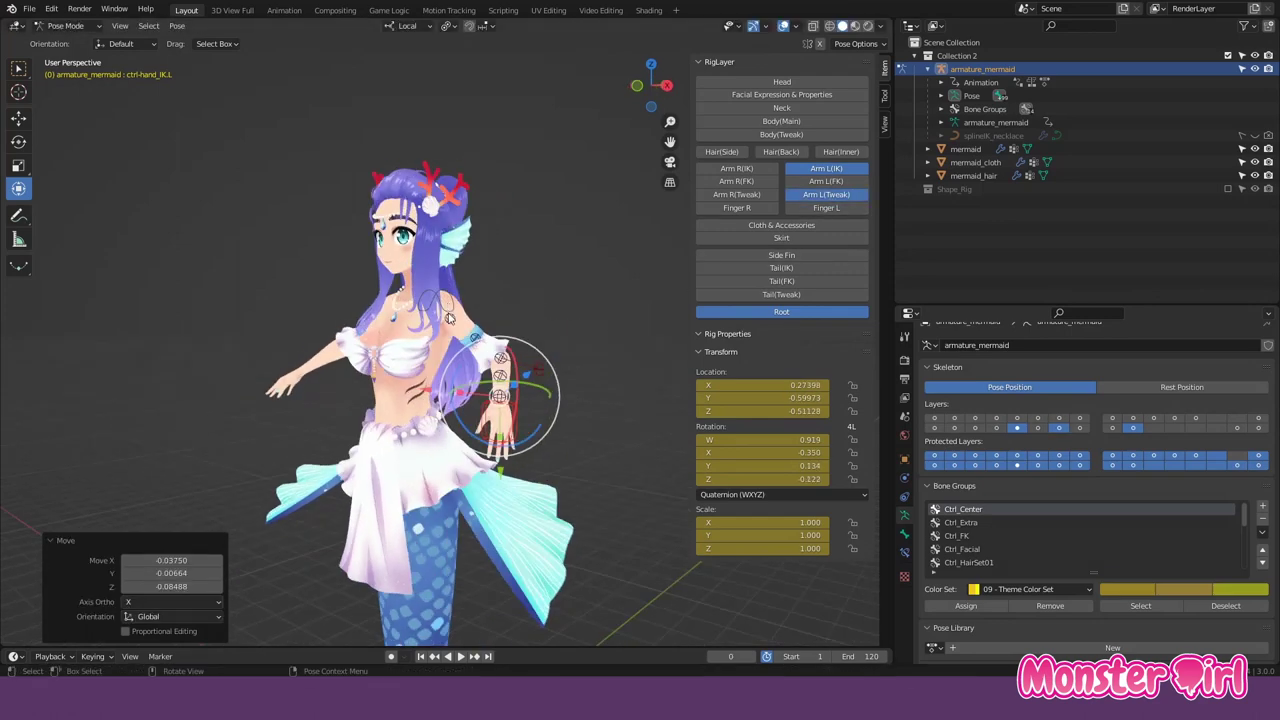
scroll(480, 300, "up", 2)
left_click(477, 262)
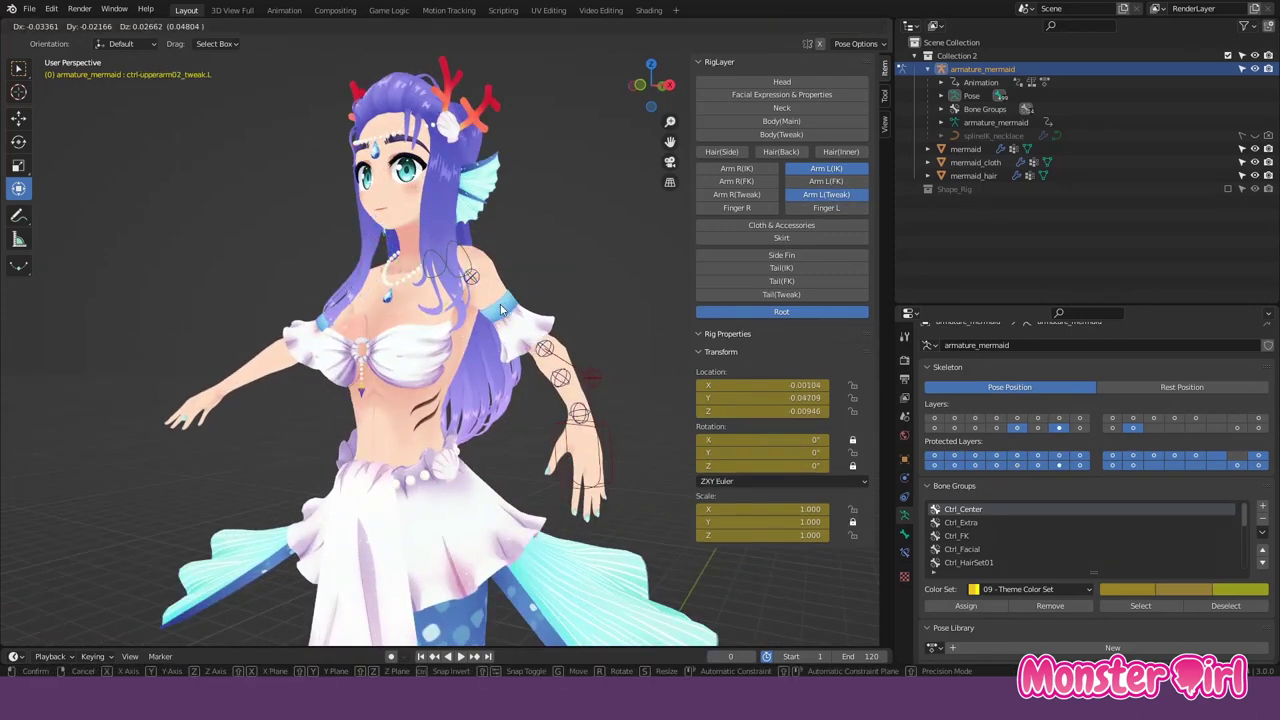
key("Escape")
middle_click_drag(500, 304, 455, 376)
left_click(455, 376)
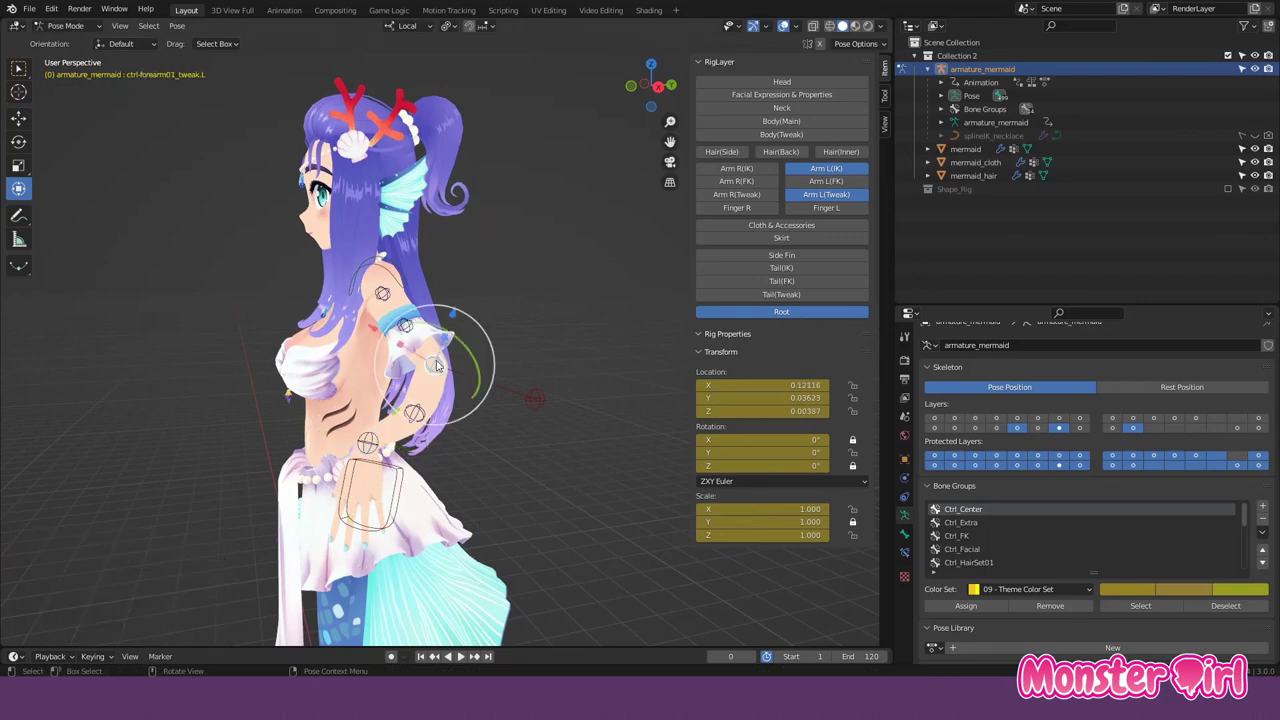
left_click_drag(446, 370, 470, 372)
middle_click_drag(470, 372, 537, 375)
left_click(826, 194)
- Show the Finger L controls and scale a left finger control
left_click(826, 168)
left_click(826, 207)
scroll(530, 400, "up", 5)
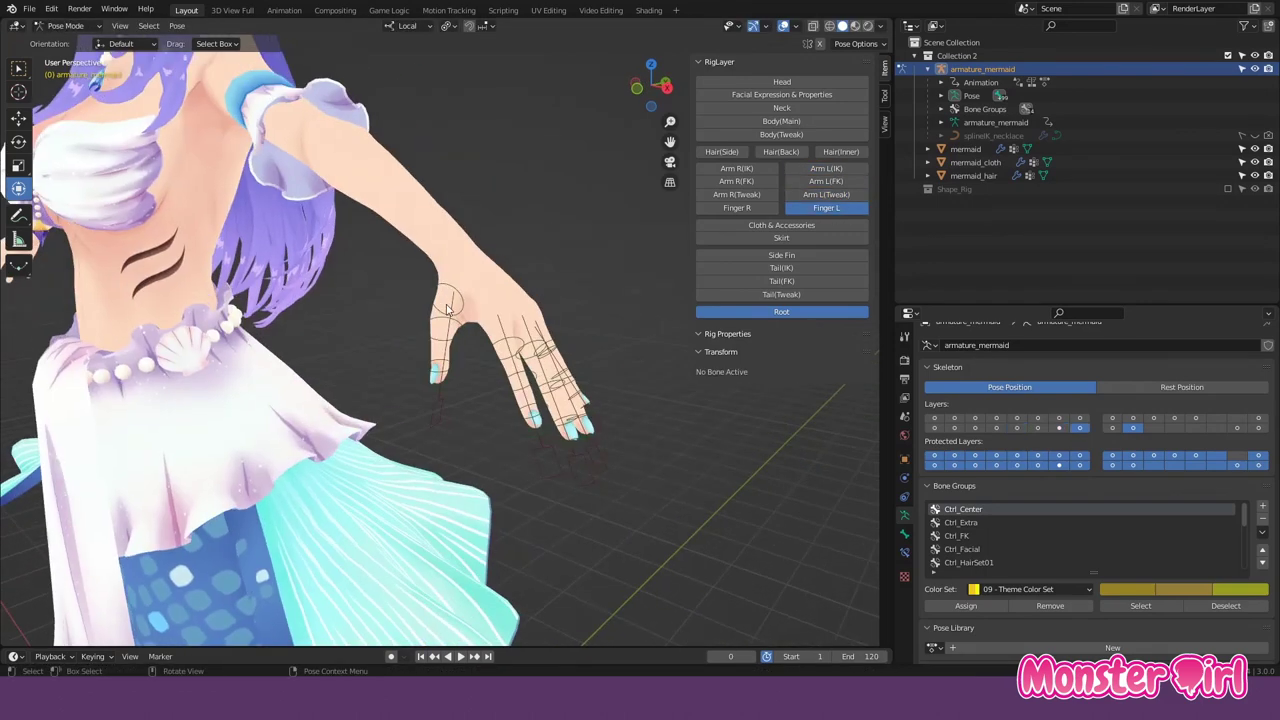
left_click(505, 395)
key("s")
mouse_move(565, 450)
middle_mouse_down()
mouse_move(588, 483)
mouse_move(548, 406)
middle_mouse_up()
key("s")
left_click(544, 408)
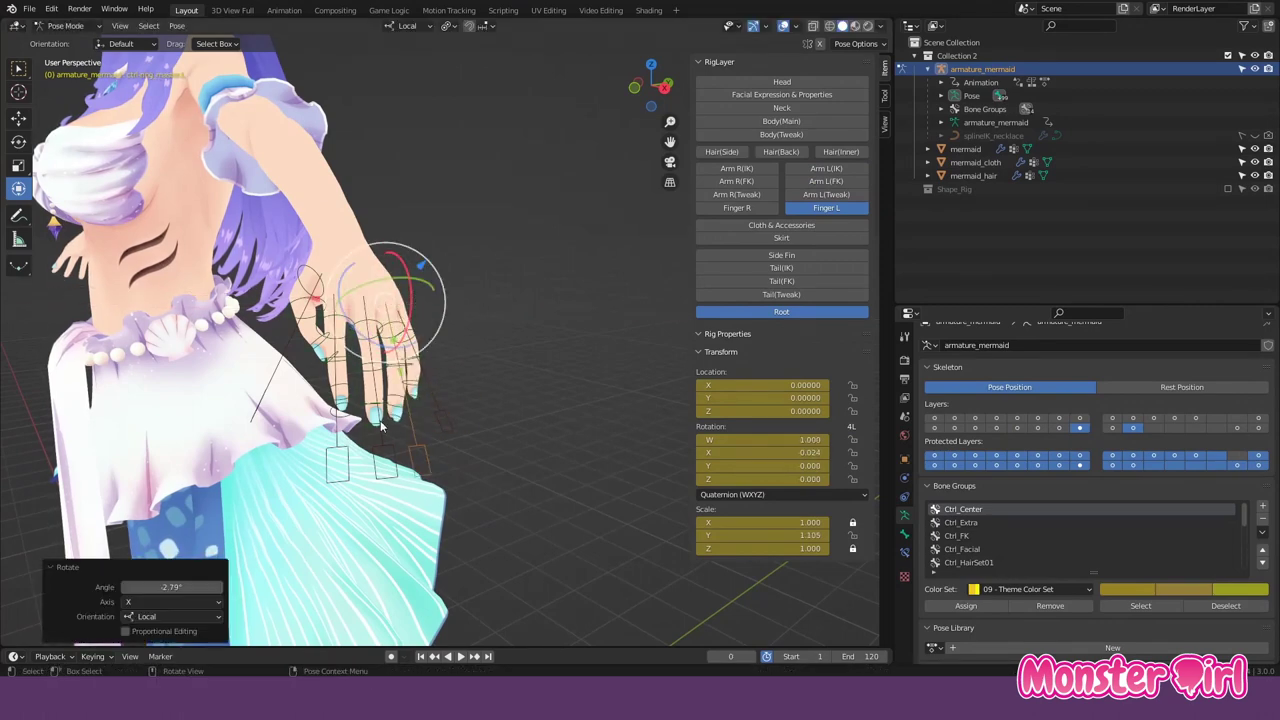
- Try moving and rotating other left finger controls, cancelling some of the adjustments
right_click(378, 278)
middle_click_drag(378, 278, 500, 357)
scroll(455, 335, "up", 4)
left_click(431, 280)
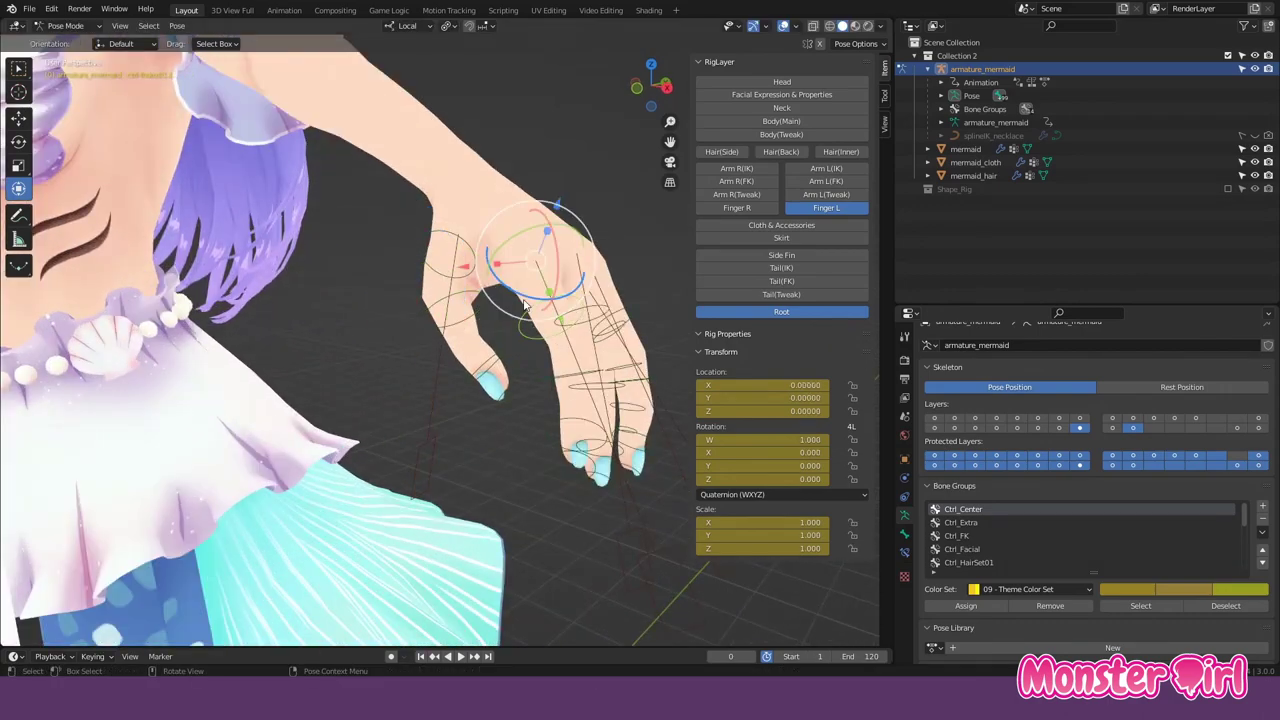
left_click(605, 345)
key("r")
right_click(634, 350)
left_click(588, 366)
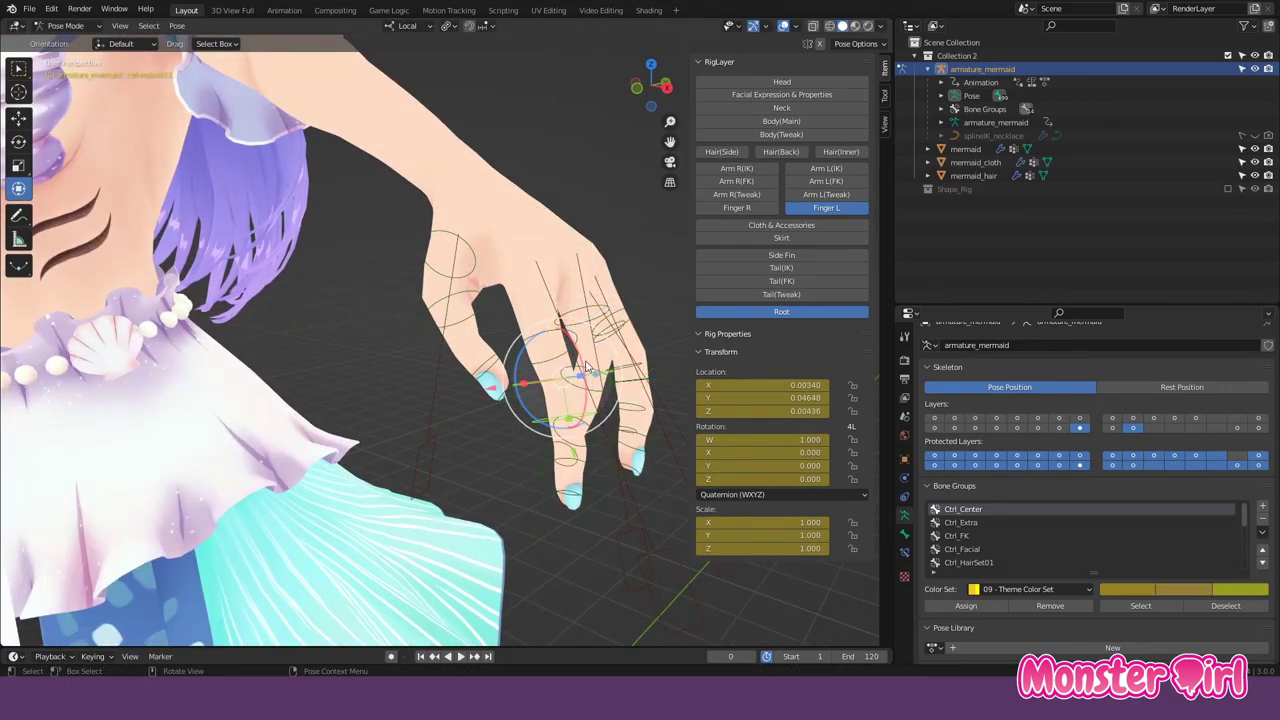
scroll(573, 350, "down", 8)
- Reset the finger rotation to rest and hide the Finger L controls
key("alt+r")
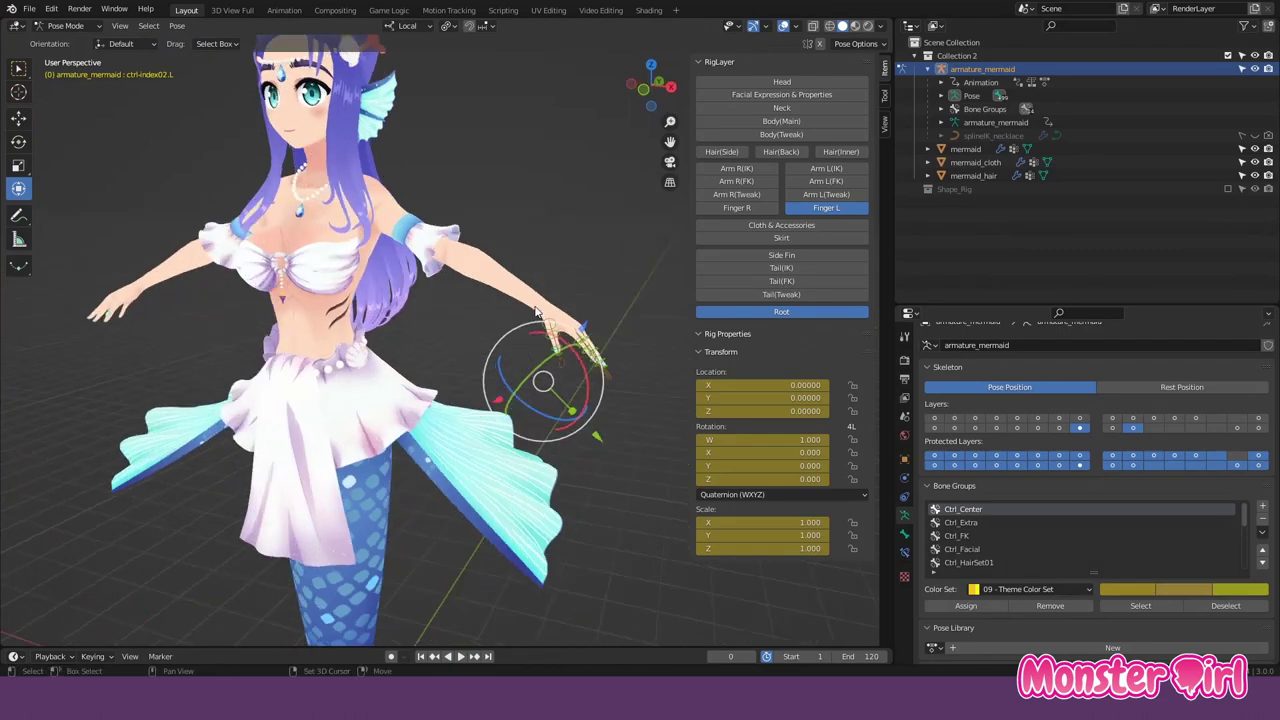
middle_click_drag(544, 358, 795, 212)
left_click(795, 212)
mouse_move(600, 330)
middle_mouse_down()
mouse_move(440, 345)
mouse_move(468, 340)
mouse_move(315, 425)
middle_mouse_up()
- Tilt one side fin and slightly enlarge the other side fin, then undo the resize
left_click(430, 345)
key("r")
left_click(462, 345)
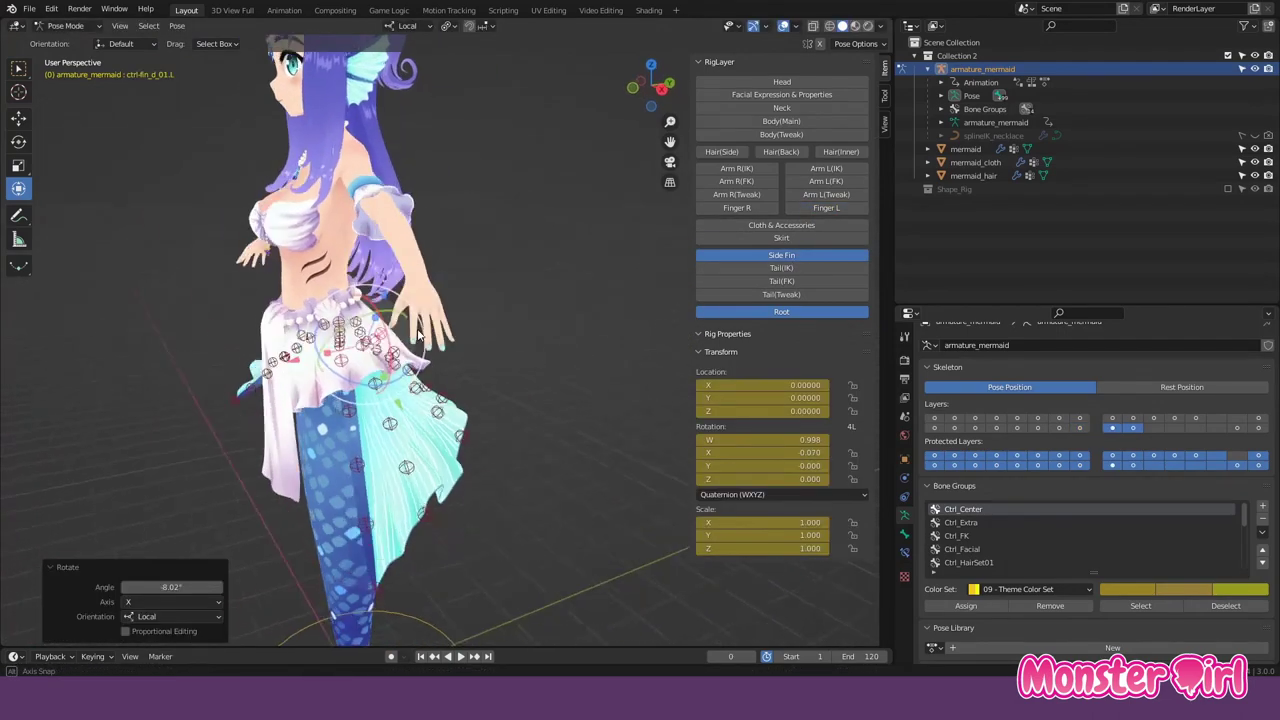
mouse_move(375, 360)
middle_mouse_down()
mouse_move(440, 390)
mouse_move(403, 428)
mouse_move(470, 400)
middle_mouse_up()
left_click(470, 400)
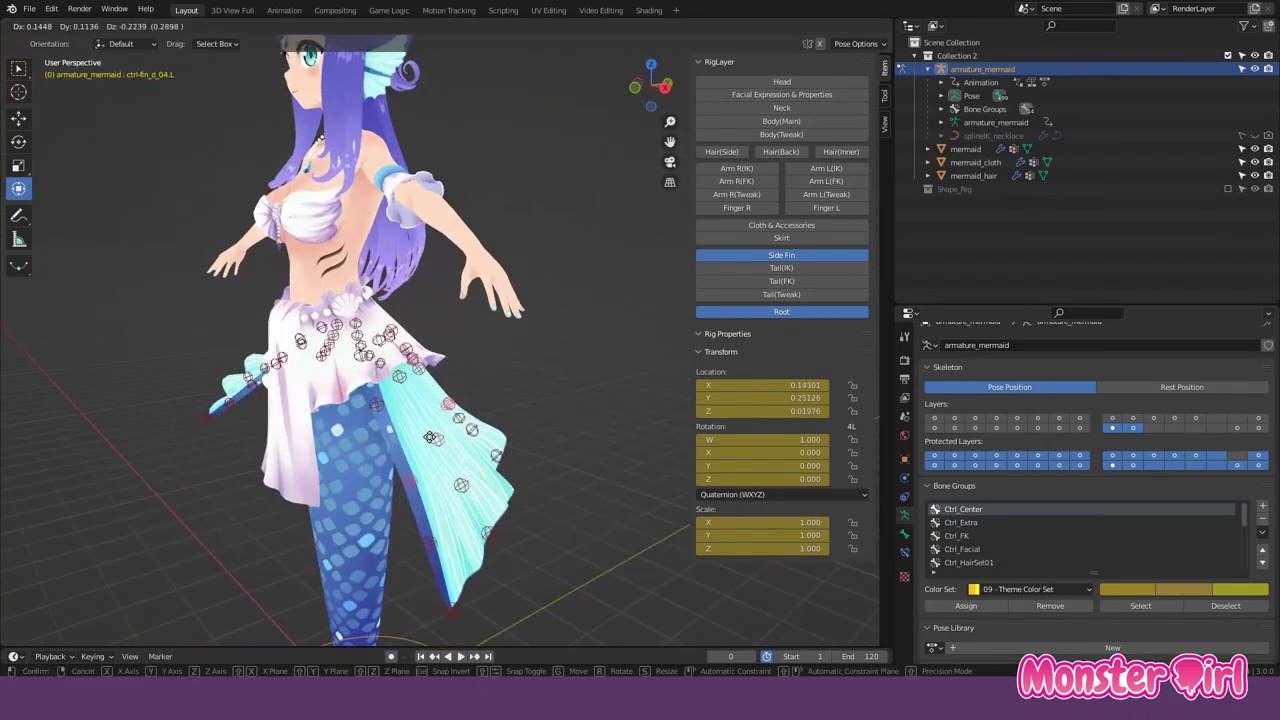
key("s")
left_click(480, 395)
key("ctrl+z")
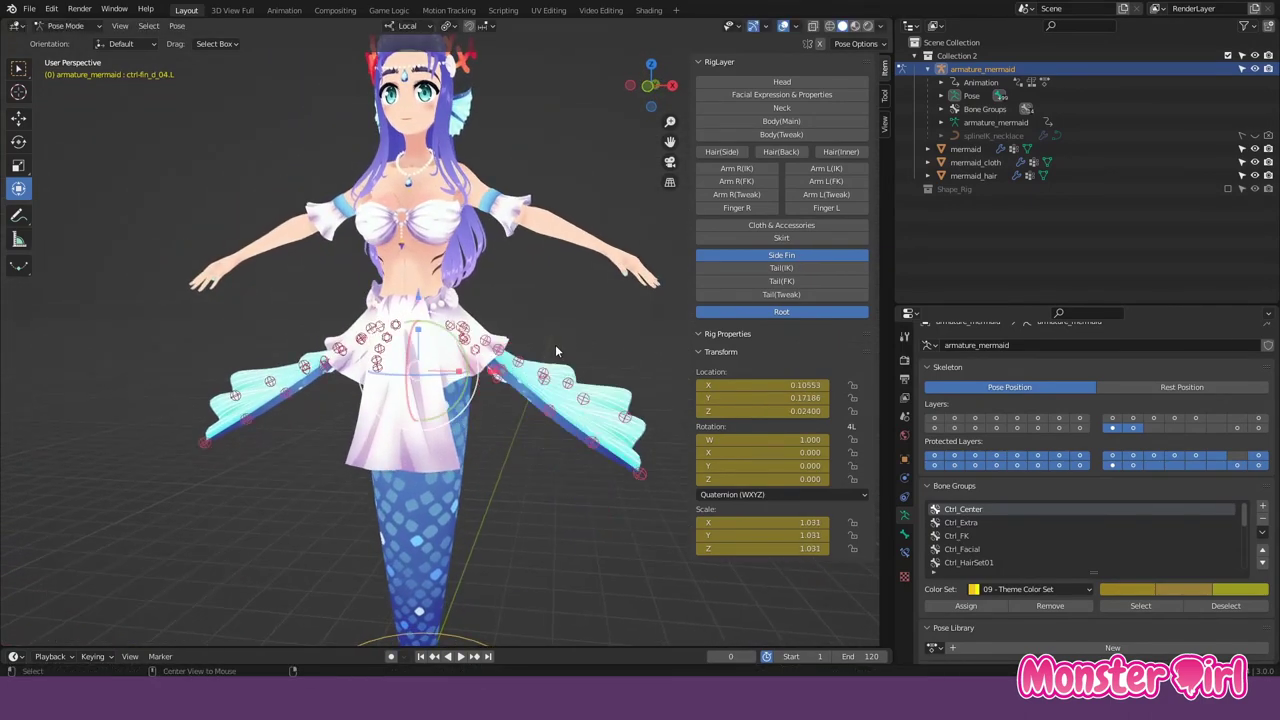
- Show the Tail (IK) controls and bend the tail sideways
left_click(781, 267)
mouse_move(540, 327)
middle_mouse_down()
mouse_move(386, 488)
mouse_move(467, 447)
mouse_move(435, 478)
middle_mouse_up()
mouse_move(434, 478)
left_mouse_down()
mouse_move(460, 410)
mouse_move(440, 395)
left_mouse_up()
mouse_move(440, 395)
middle_mouse_down()
mouse_move(365, 357)
mouse_move(579, 373)
mouse_move(526, 376)
mouse_move(395, 298)
middle_mouse_up()
- Bend the tail fin controls along X, then reset the lower fin's rotation with Alt+R
left_click(579, 373)
mouse_move(395, 298)
left_mouse_down()
mouse_move(388, 290)
mouse_move(430, 395)
left_mouse_up()
left_click(430, 395)
mouse_move(540, 496)
middle_mouse_down()
mouse_move(464, 347)
mouse_move(480, 365)
middle_mouse_up()
left_click(466, 339)
key("r")
key("x")
key("x")
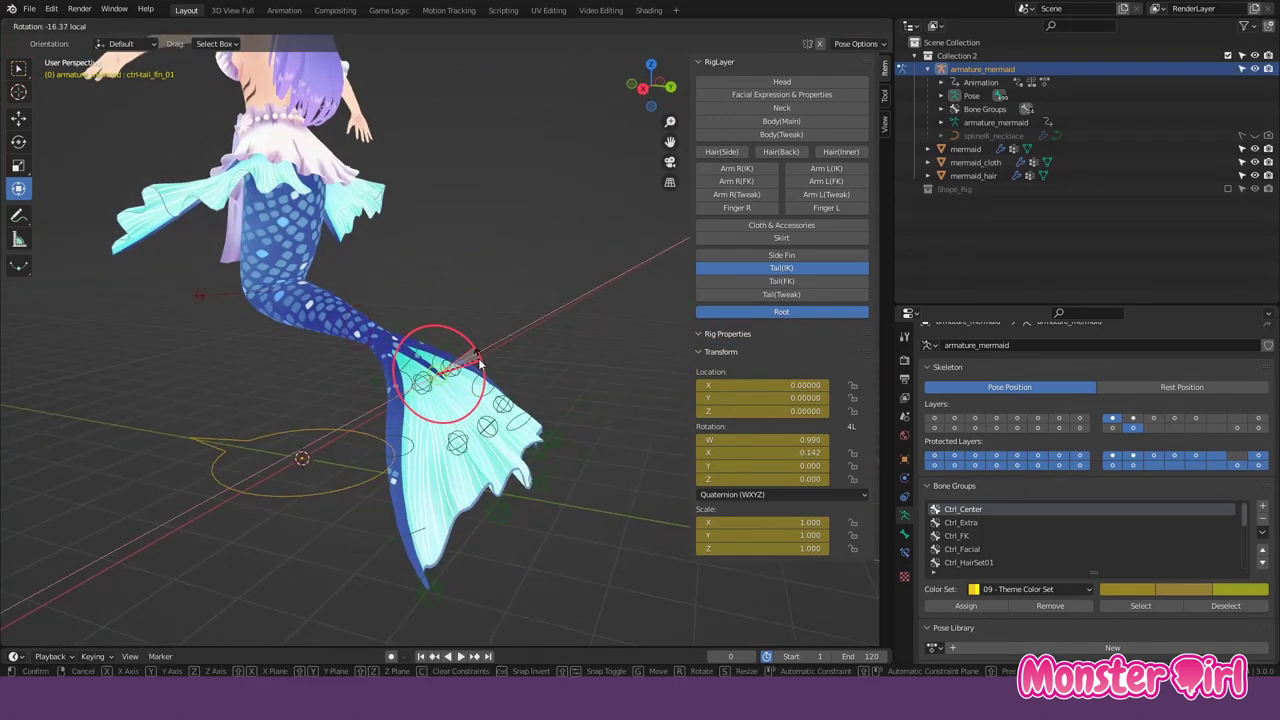
left_click(483, 428)
right_click(489, 449)
middle_click_drag(380, 460, 330, 470)
left_click(322, 483)
key("alt+r")
- Show the Tail (Tweak) controls and hide the Tail (IK) controls
middle_click_drag(364, 365, 560, 349)
scroll(466, 323, "down", 2)
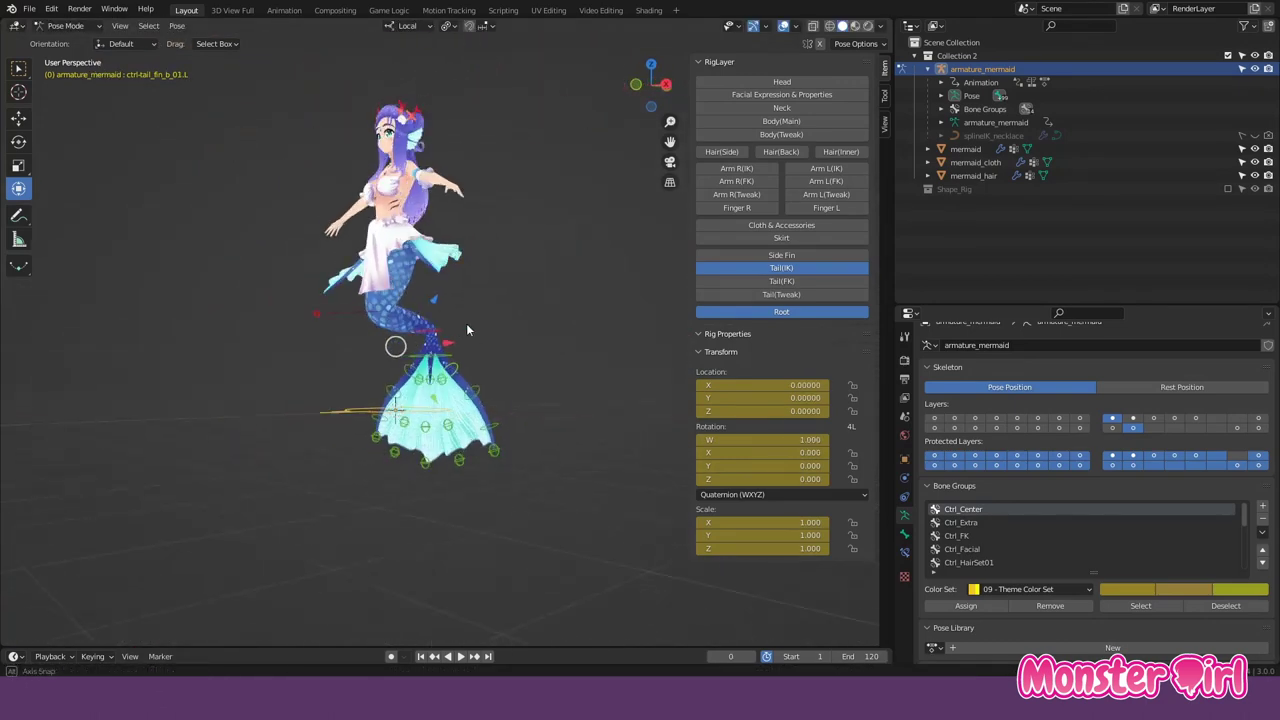
scroll(466, 330, "up", 2)
left_click(781, 294)
left_click(781, 268)
- Reshape the tail by pushing its upper and lower tweak sections sideways
mouse_move(426, 328)
middle_mouse_down()
mouse_move(451, 270)
mouse_move(422, 343)
middle_mouse_up()
left_click(451, 270)
mouse_move(418, 406)
left_mouse_down()
mouse_move(405, 392)
mouse_move(398, 425)
left_mouse_up()
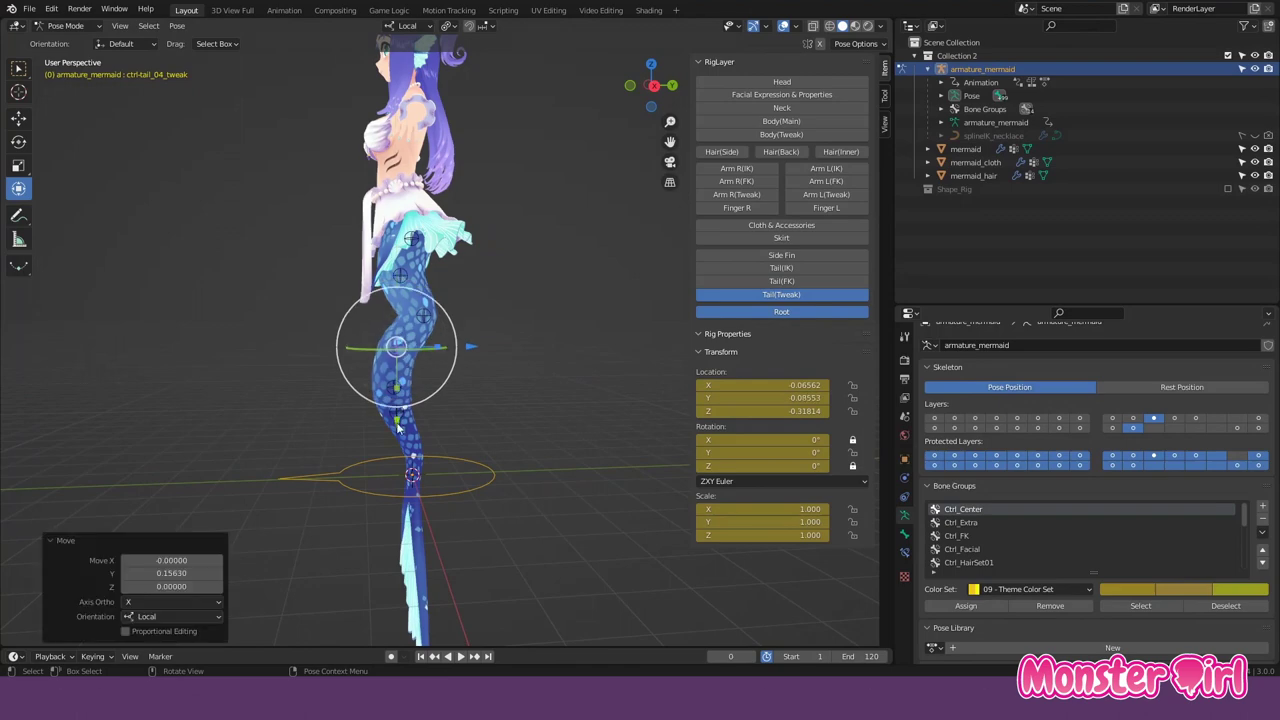
left_click(398, 425)
left_click_drag(472, 339, 450, 396)
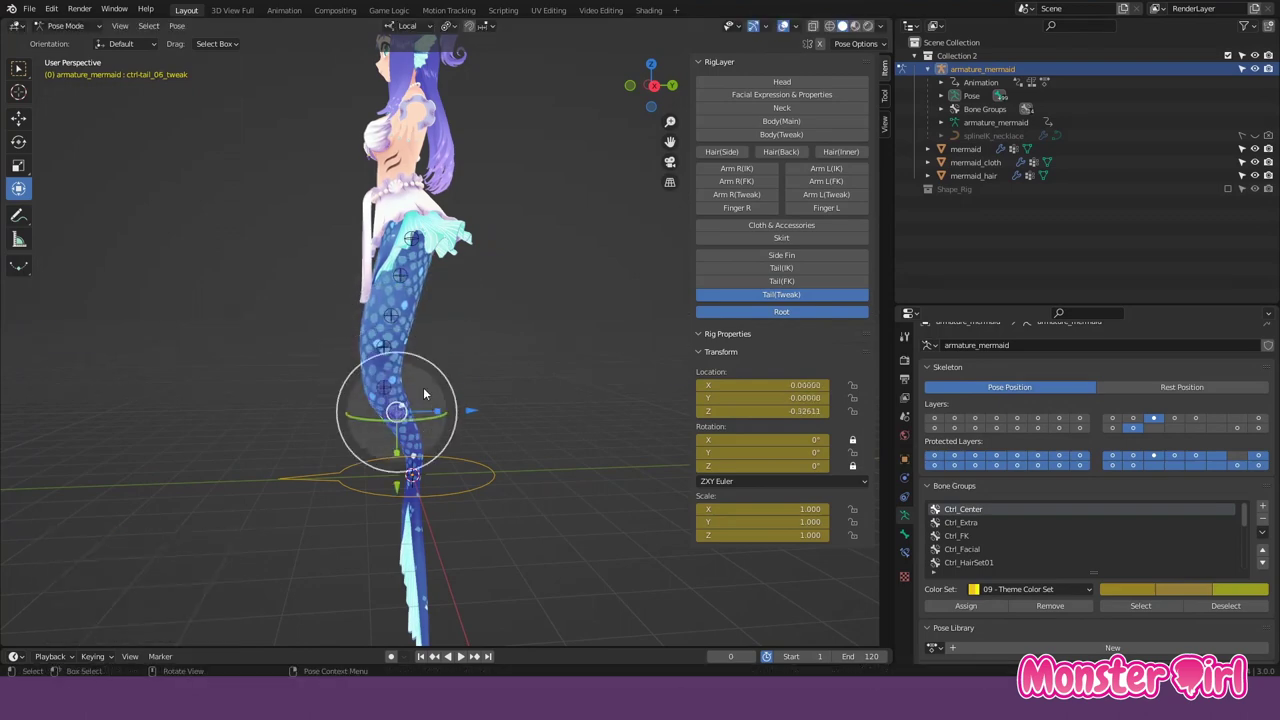
middle_click_drag(423, 393, 500, 360)
left_click_drag(506, 357, 521, 333)
scroll(521, 333, "up", 2)
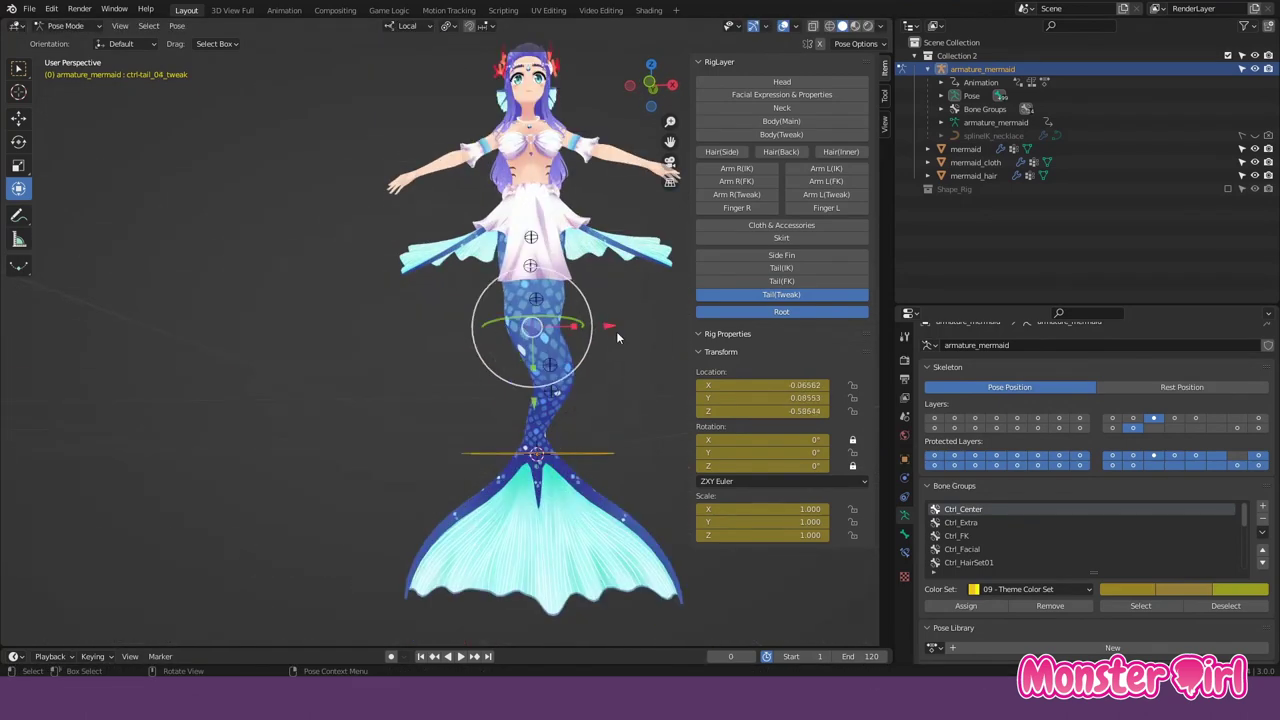
left_click_drag(617, 337, 626, 391)
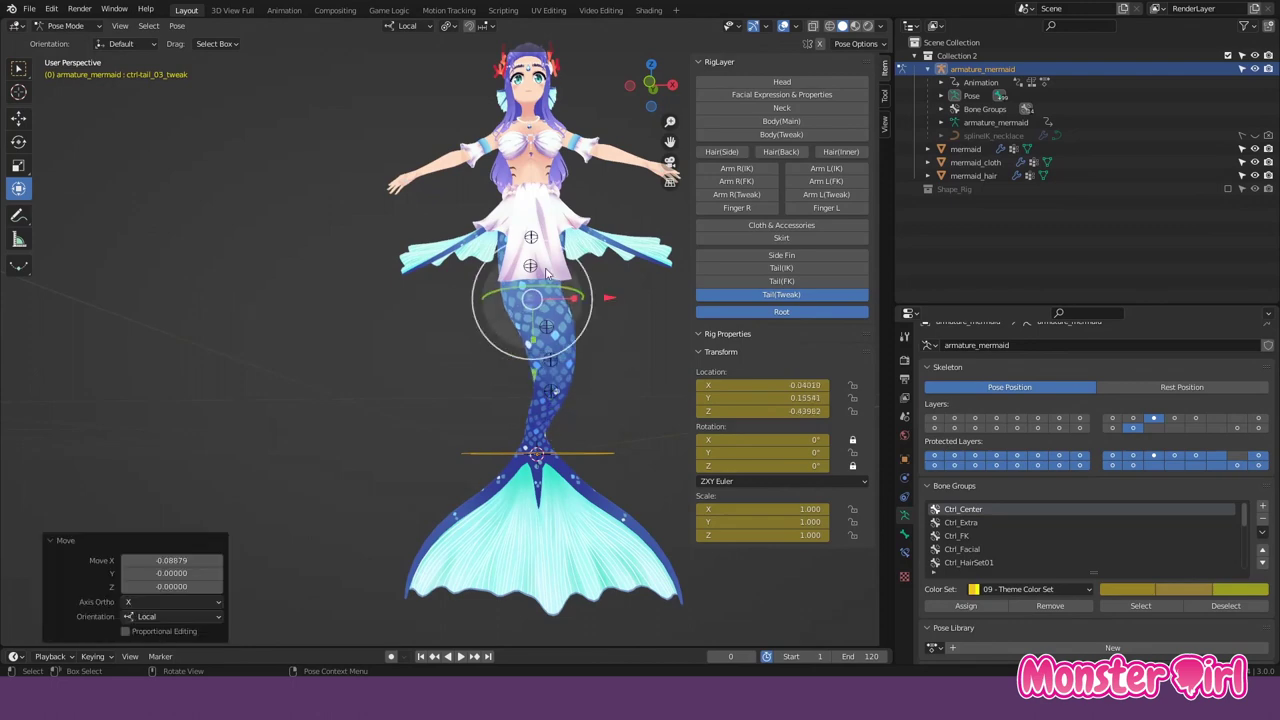
- Move the upper tail tweak control along its local X axis, then undo the move
left_click(537, 305)
key("g")
key("x")
left_click(608, 236)
key("ctrl+z")
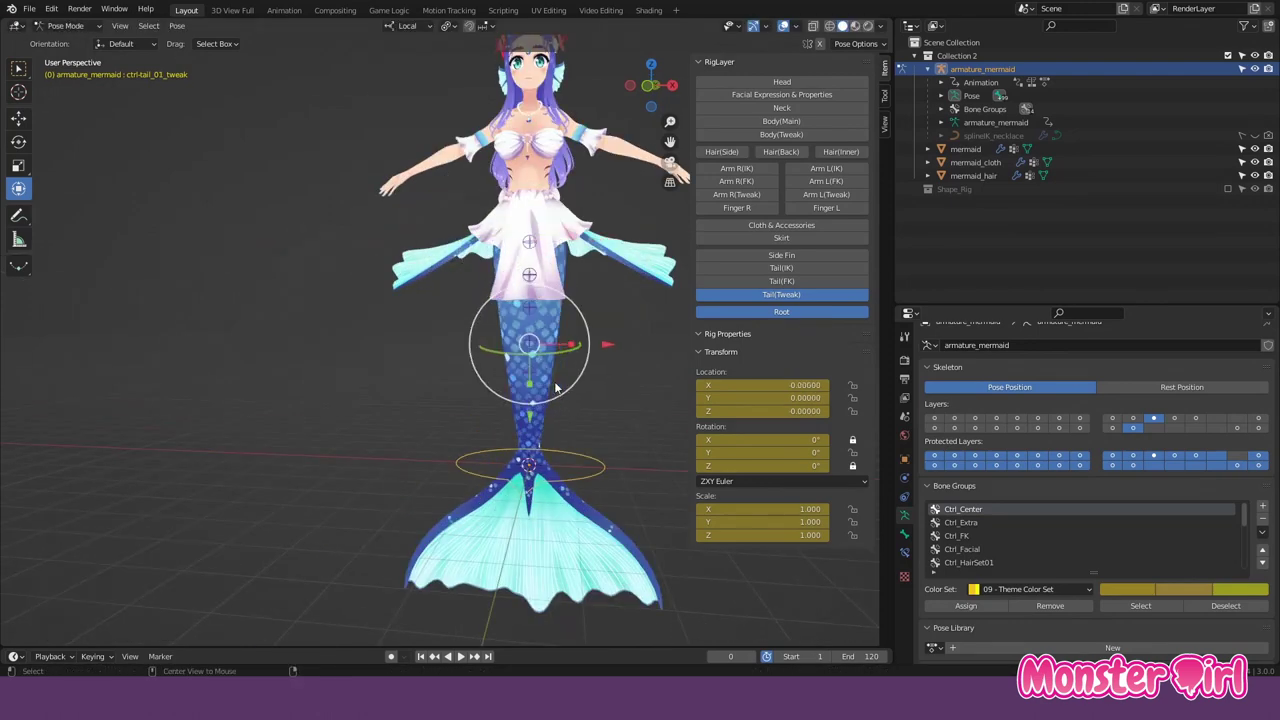
- Hide the tail tweak controls and show the Cloth & Accessories controls
scroll(540, 350, "down", 3)
left_click(800, 294)
left_click(781, 224)
scroll(540, 300, "up", 4)
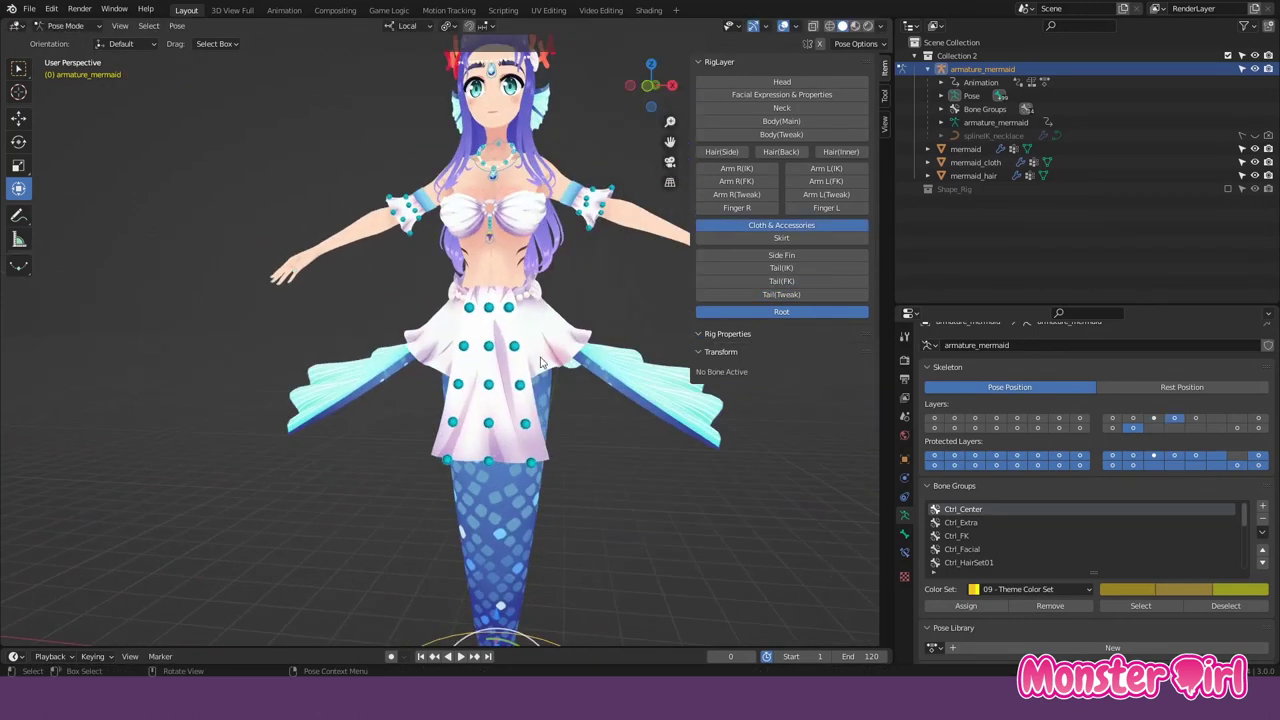
- Rotate a skirt cloth control 9.06° around Z and shift the skirt hem
left_click(560, 295)
scroll(566, 297, "up", 1)
left_click_drag(566, 297, 535, 345)
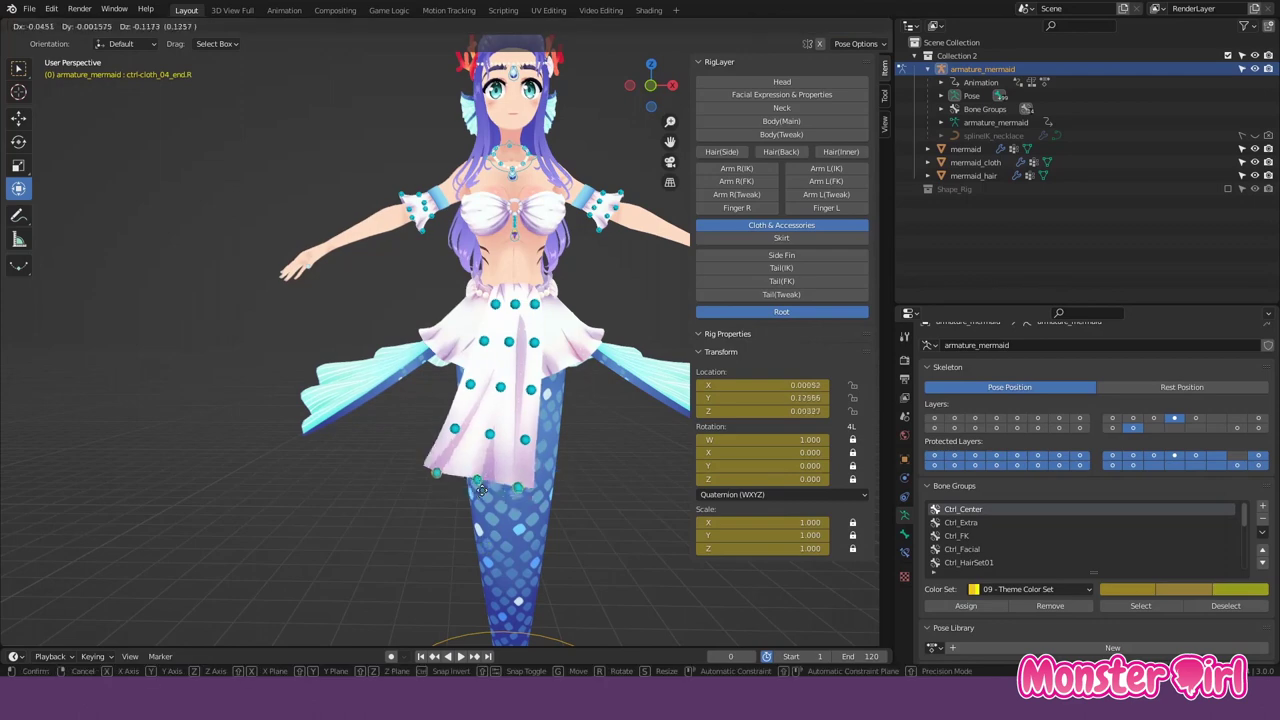
left_click(478, 481)
middle_click_drag(478, 481, 540, 357)
scroll(555, 354, "up", 5)
- Lift the necklace upward and rotate its chain
left_click(575, 280)
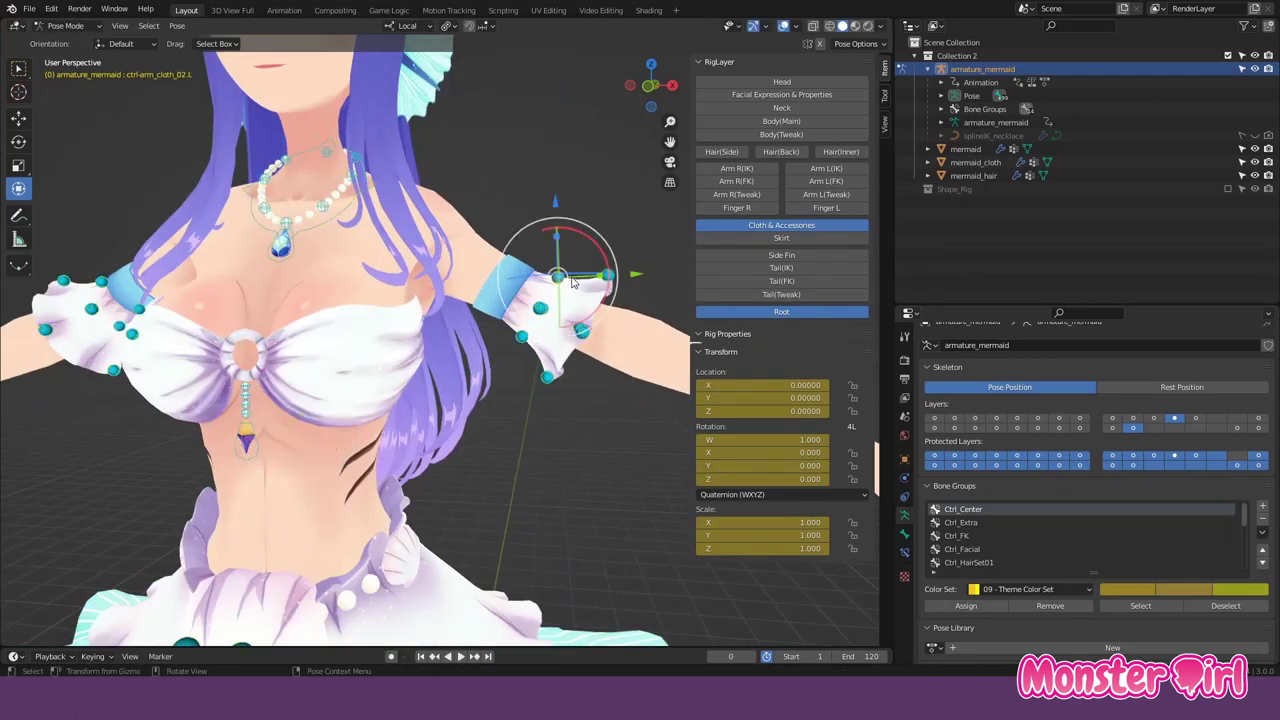
scroll(605, 265, "down", 4)
scroll(480, 300, "up", 4)
left_click(525, 310)
left_click_drag(525, 310, 528, 243)
left_click_drag(447, 254, 492, 279)
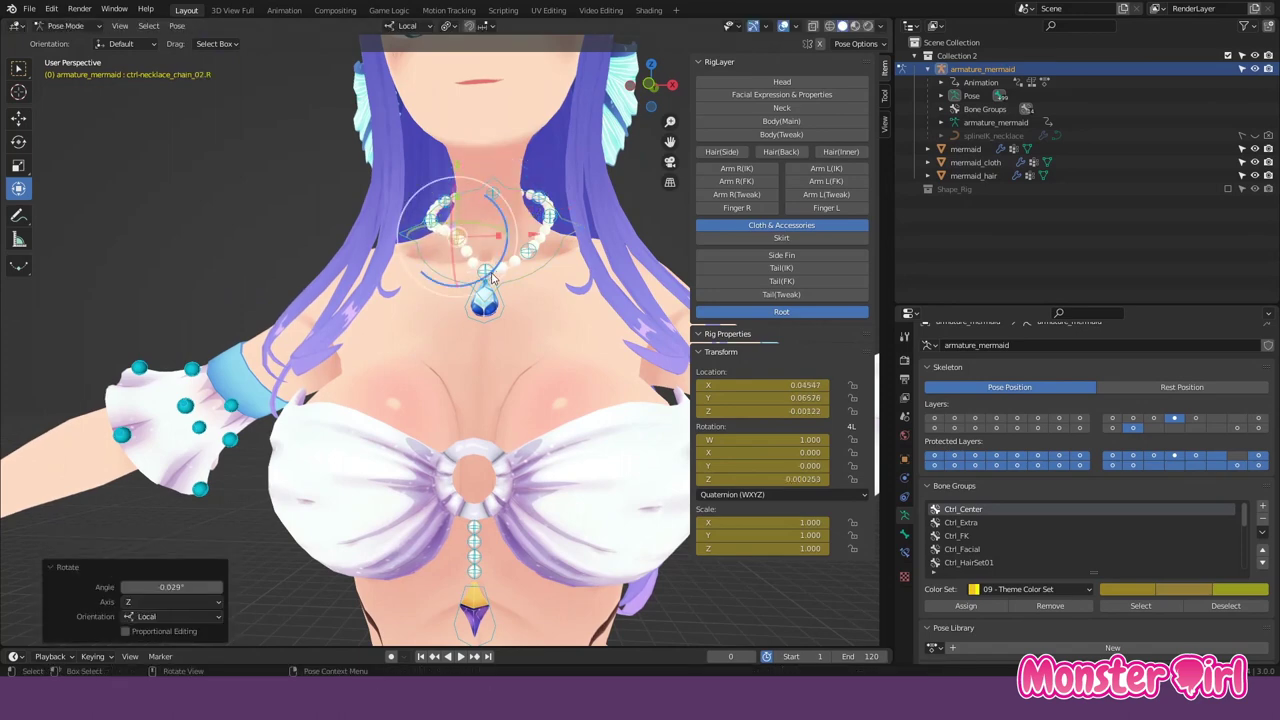
left_click(520, 231)
- Freely rotate the pendant, then tilt the forehead, chest and top pendant controls
left_click(483, 285)
key("r")
key("r")
left_click(495, 240)
scroll(495, 232, "down", 3)
middle_click_drag(495, 232, 470, 226)
left_click(470, 226)
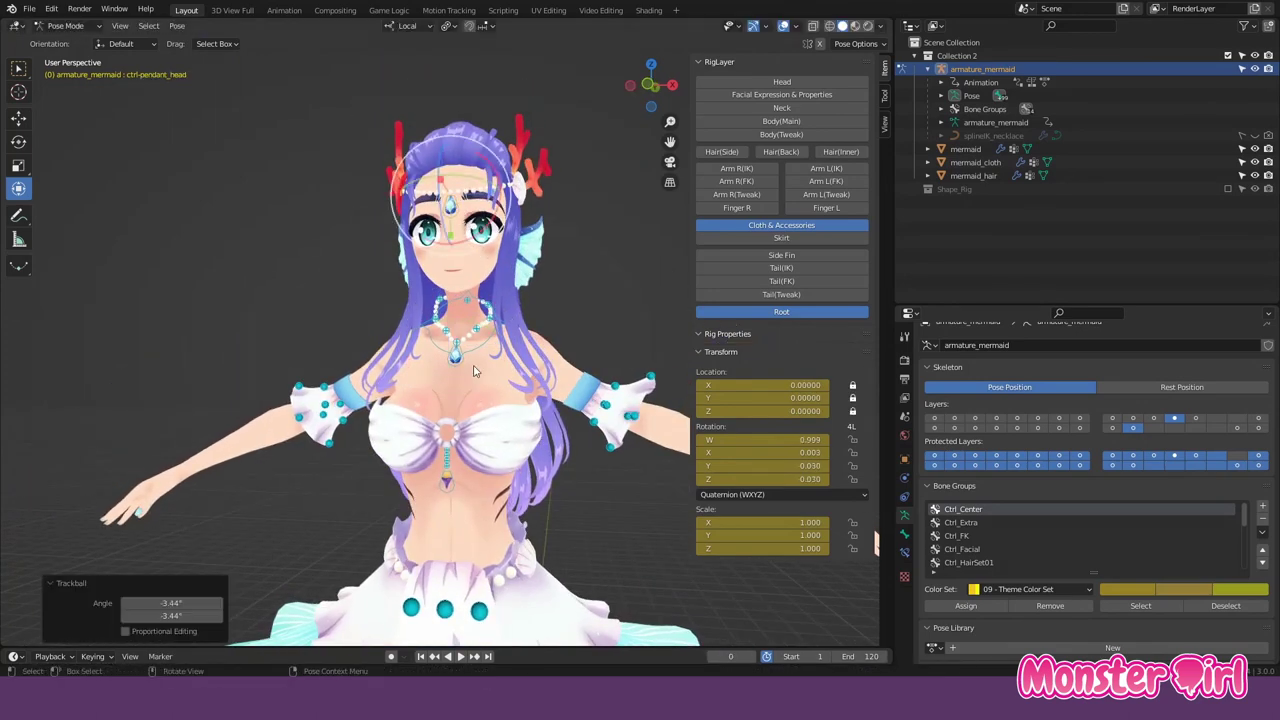
scroll(474, 371, "up", 4)
left_click(352, 350)
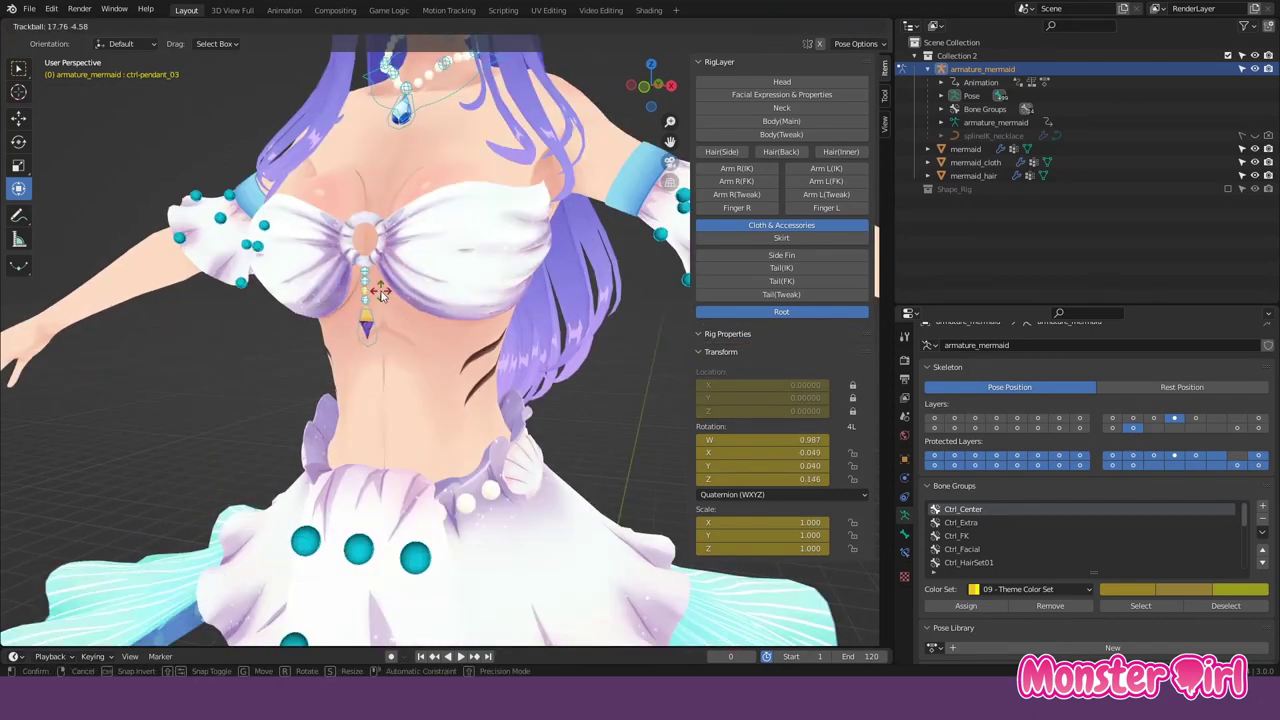
left_click(360, 308)
scroll(360, 308, "up", 3)
left_click(267, 160)
scroll(418, 287, "down", 5)
- Hide the accessory controls, then rotate and tilt two skirt panel controls
left_click(781, 225)
mouse_move(460, 400)
middle_mouse_down("shift")
mouse_move(460, 320)
mouse_move(519, 389)
middle_mouse_up("shift")
left_click(440, 330)
left_click(463, 345)
left_click(506, 376)
left_click(500, 380)
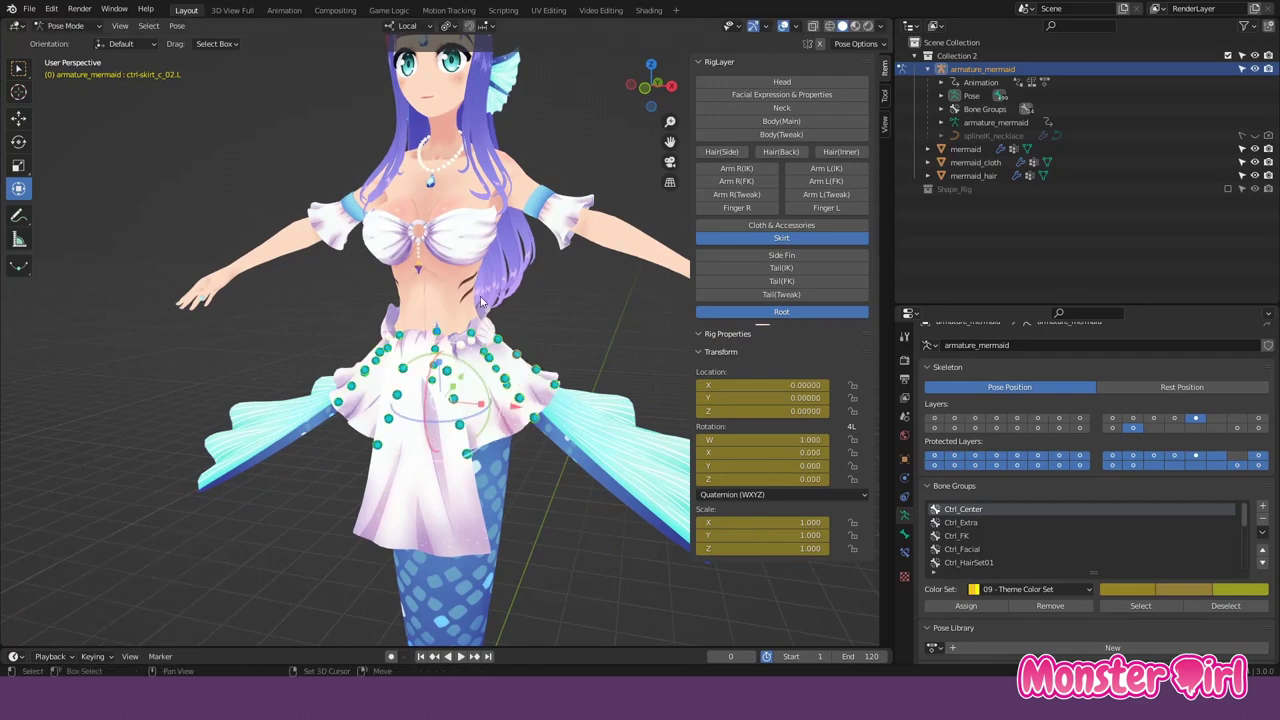
- Hide the skirt controls and show the facial expression and property controls
middle_click_drag(481, 300, 500, 330)
left_click(781, 238)
left_click(781, 94)
- Show the left arm IK and FK controls and move the left hand IK control
scroll(513, 232, "down", 2)
left_click(826, 168)
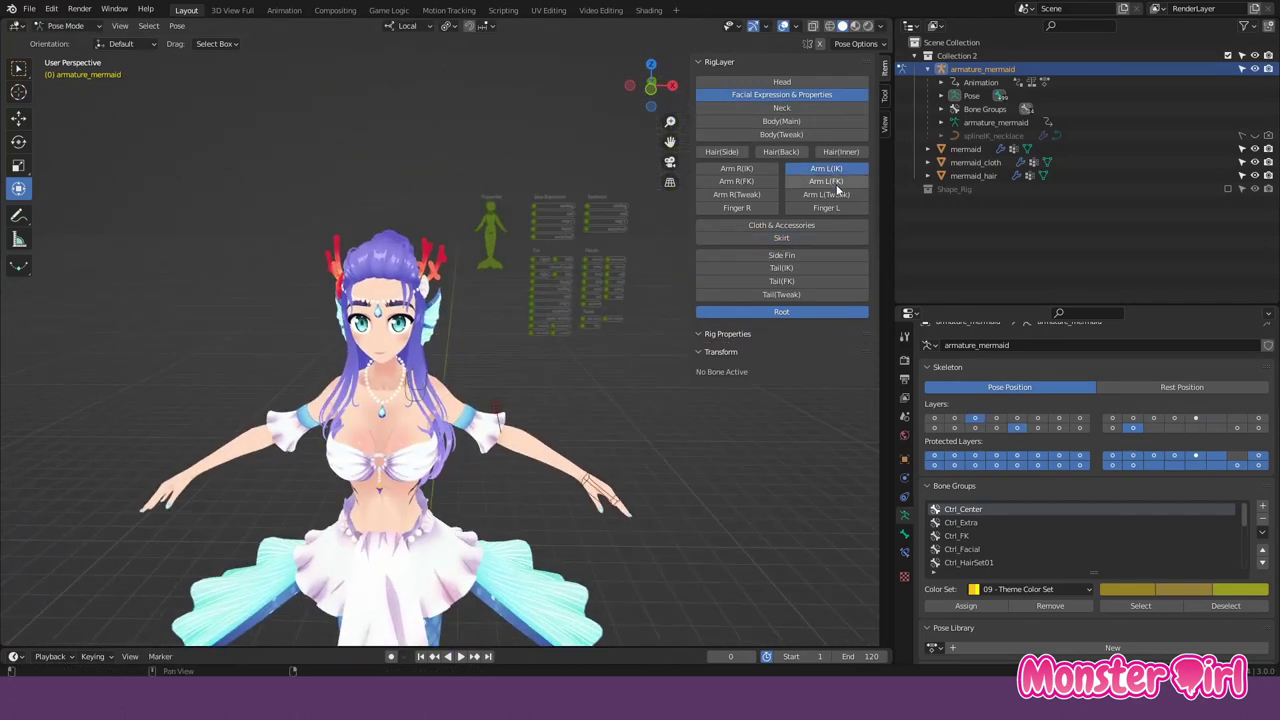
left_click(834, 182)
scroll(640, 462, "up", 3)
left_click(640, 462)
left_click_drag(614, 457, 686, 290)
mouse_move(686, 290)
middle_mouse_down()
mouse_move(526, 129)
mouse_move(614, 208)
middle_mouse_up()
- Lower the left upper arm FK control and rotate the left hand FK control
left_click(526, 129)
left_click(401, 368)
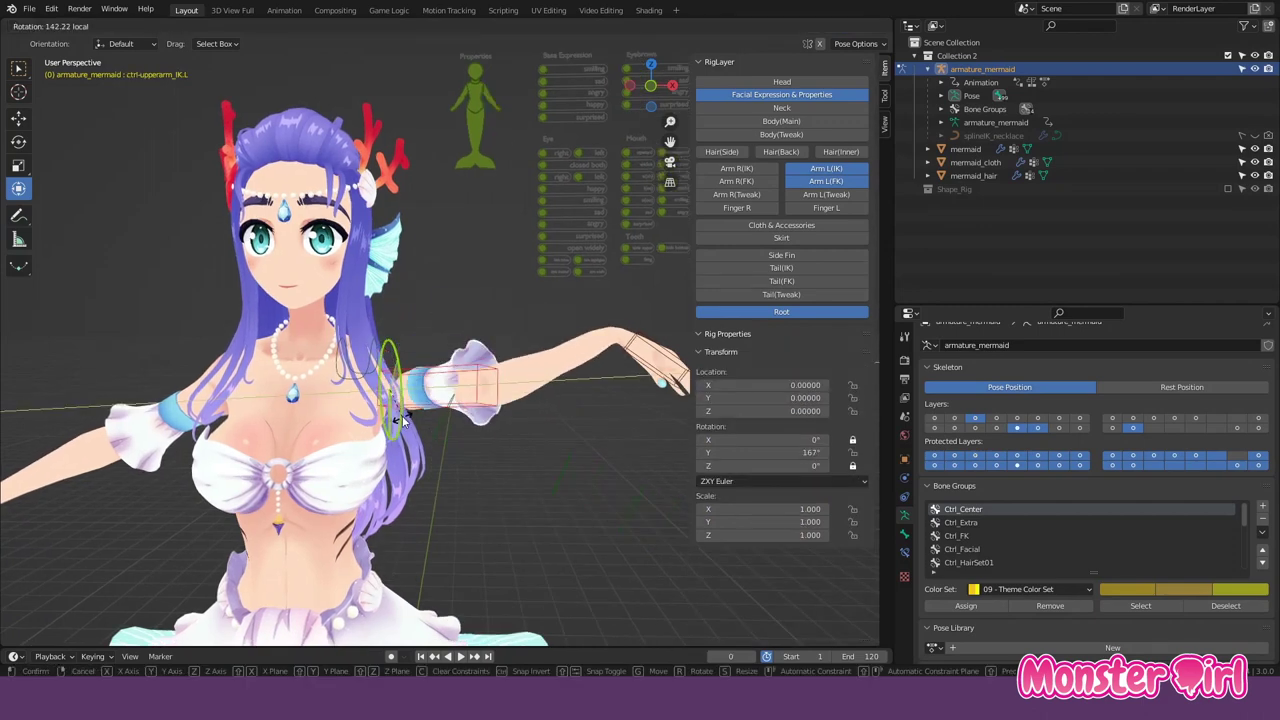
left_click(596, 487)
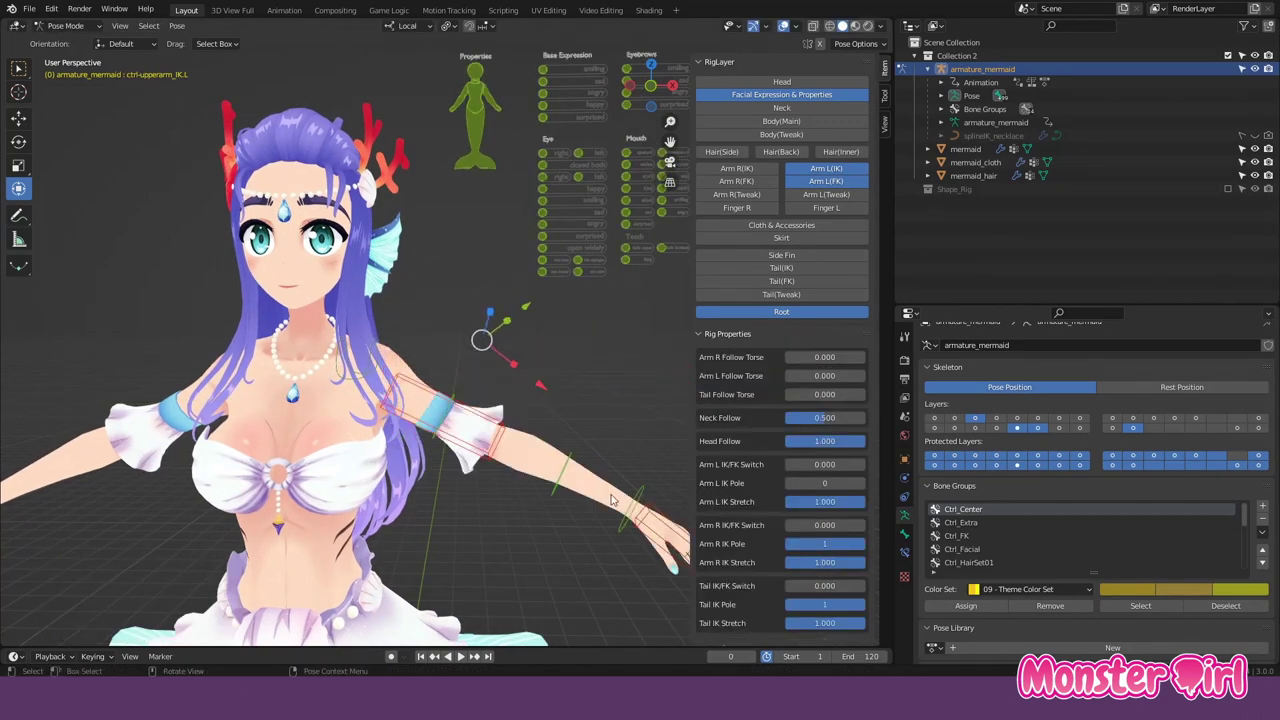
left_click(496, 99)
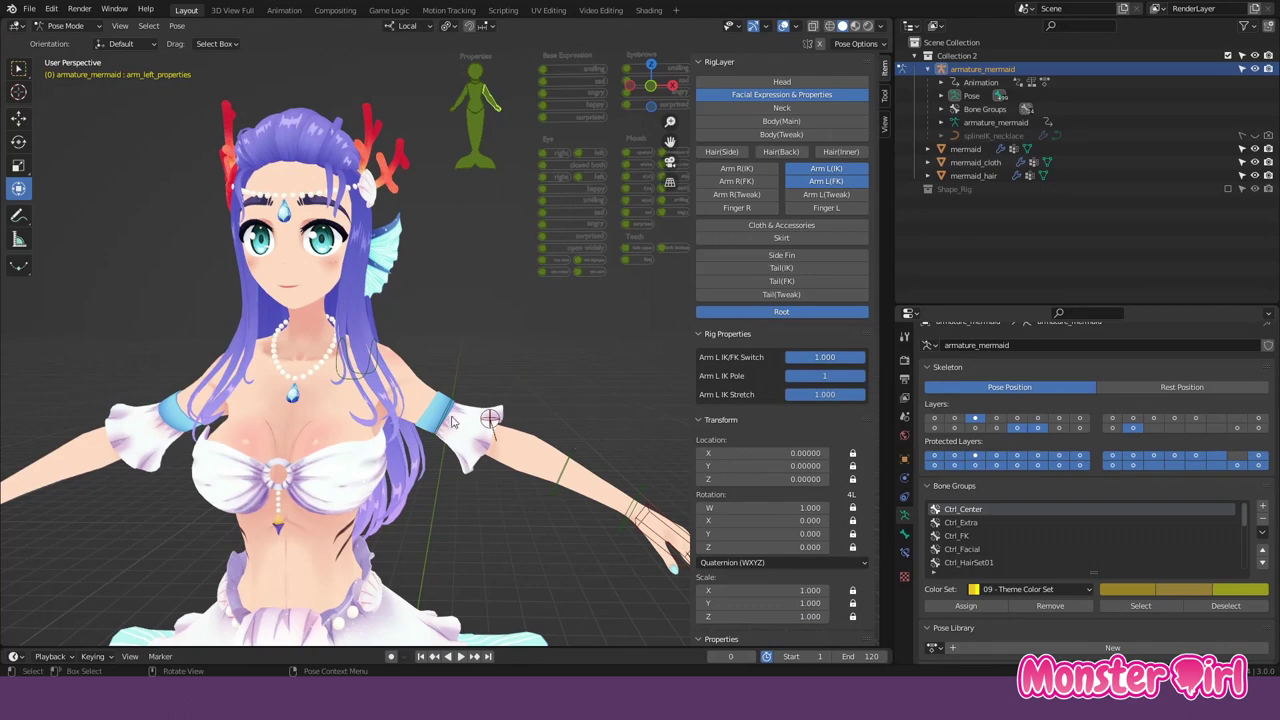
left_click(591, 371)
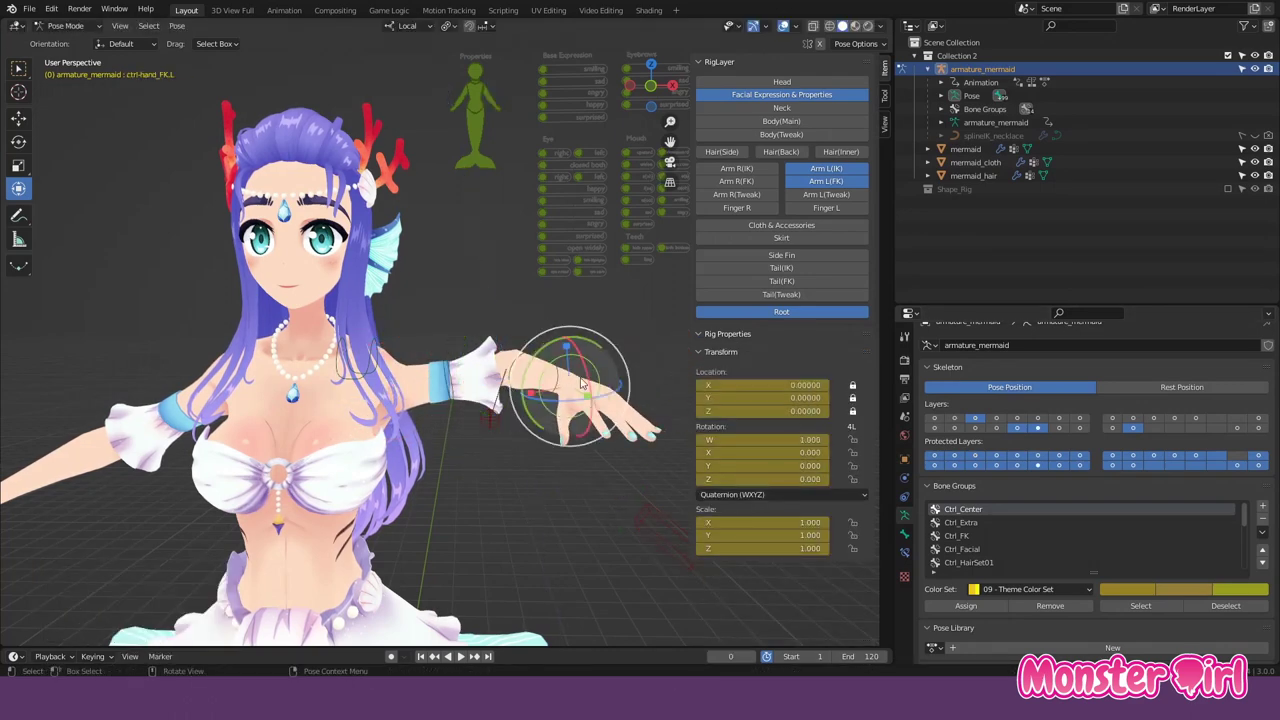
left_click(585, 410)
- Set the Arm L IK/FK Switch to 0.000, then select the tail properties control
left_click_drag(829, 358, 790, 358)
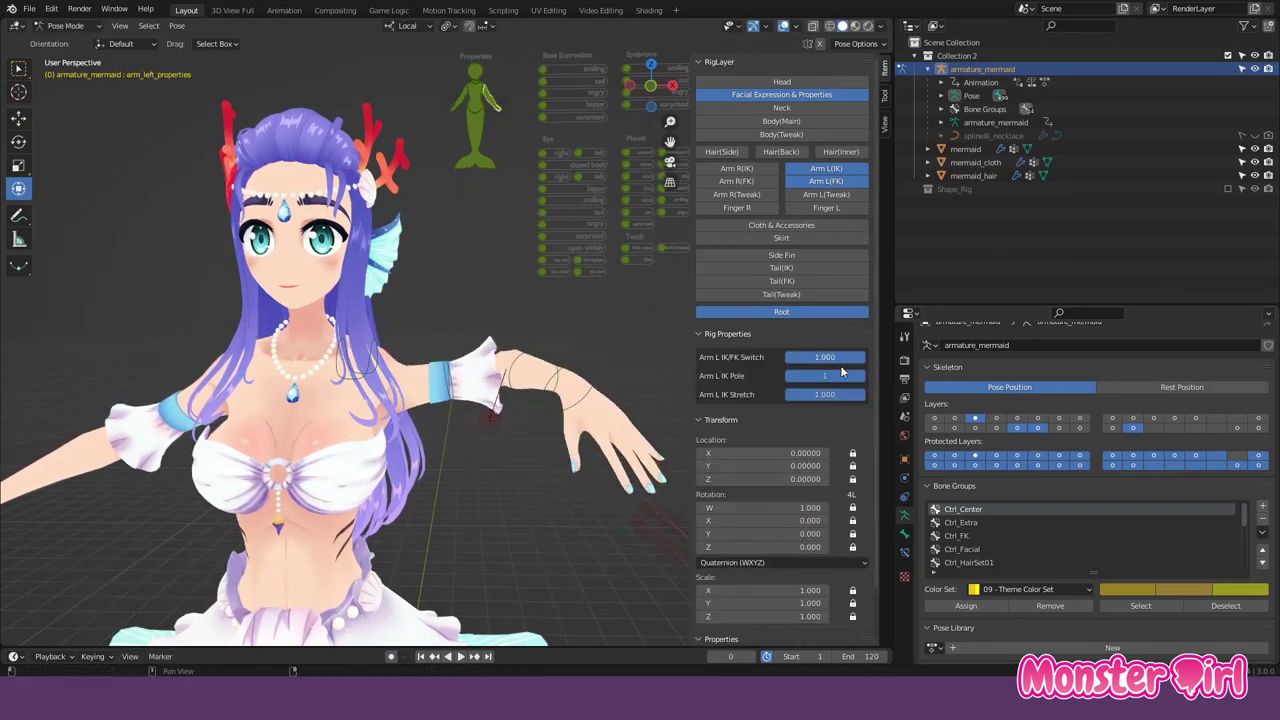
scroll(520, 352, "down", 3)
left_click(520, 352)
left_click(466, 210)
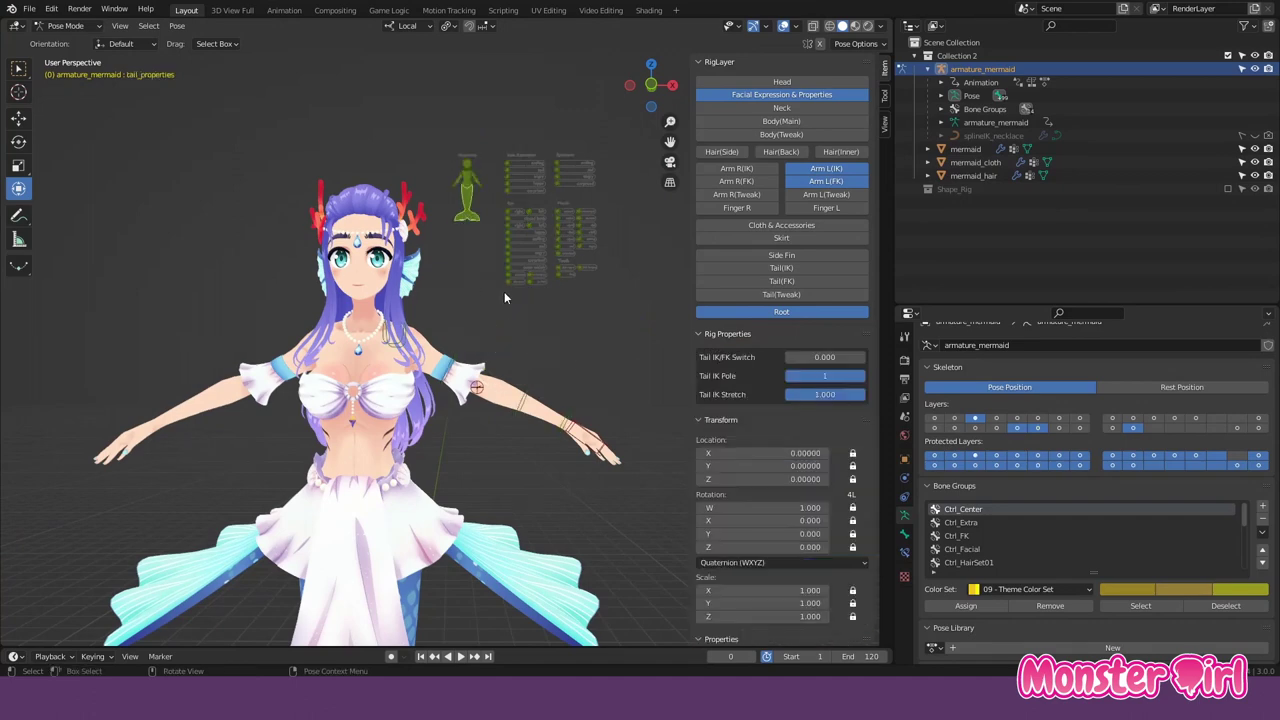
- Turn on the Tail (IK) and Tail (FK) controls, viewing the mermaid from the side
middle_click_drag(484, 240, 833, 358)
left_click_drag(787, 268, 787, 281)
scroll(462, 343, "down", 2)
middle_click_drag(462, 343, 414, 300)
left_click(414, 300)
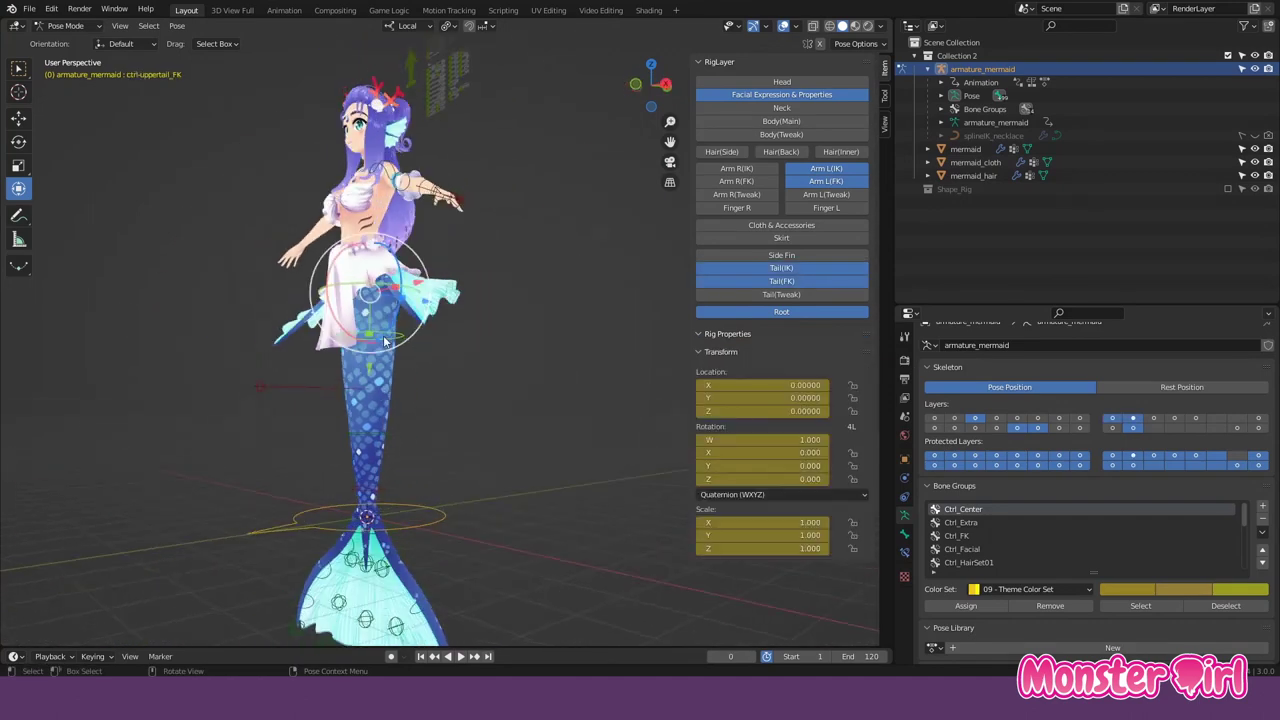
mouse_move(358, 348)
middle_mouse_down()
mouse_move(405, 348)
mouse_move(390, 390)
middle_mouse_up()
- Bend the tail by rotating an FK control, then undo the bend
left_click(470, 386)
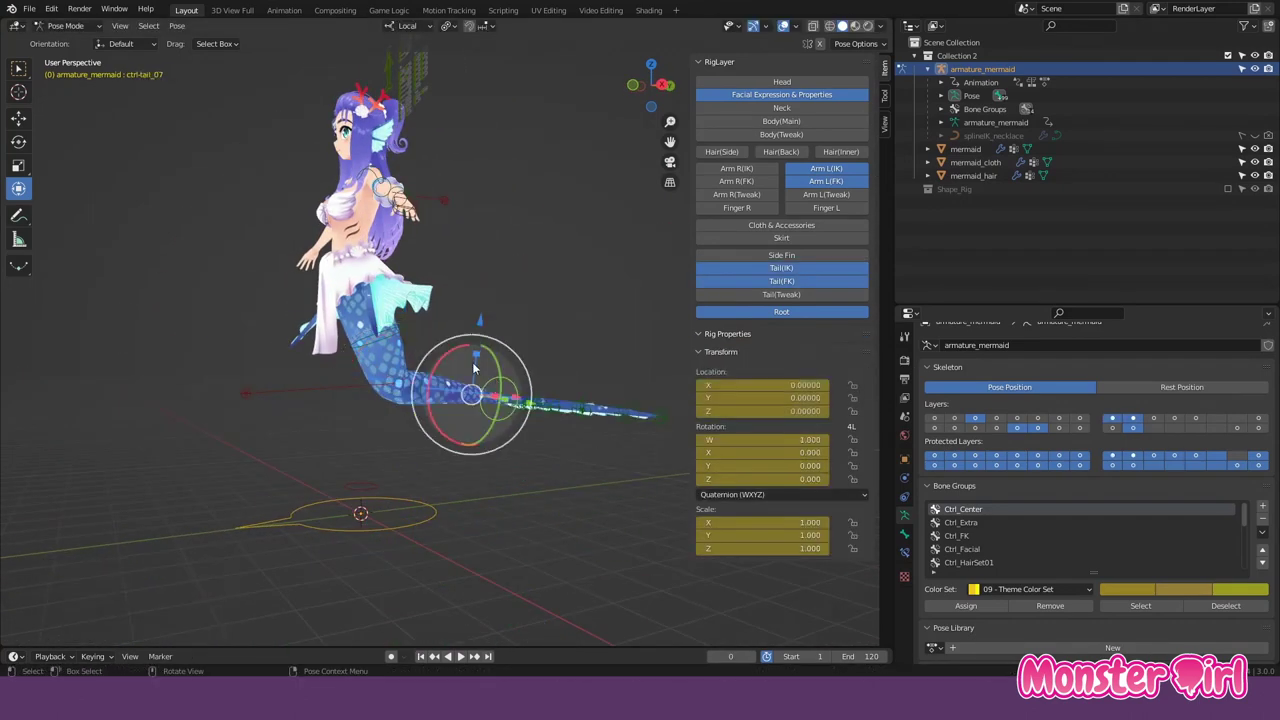
left_click_drag(430, 380, 470, 330)
middle_click_drag(470, 330, 443, 231)
scroll(443, 231, "up", 3)
key("ctrl+z")
key("ctrl+z")
key("ctrl+z")
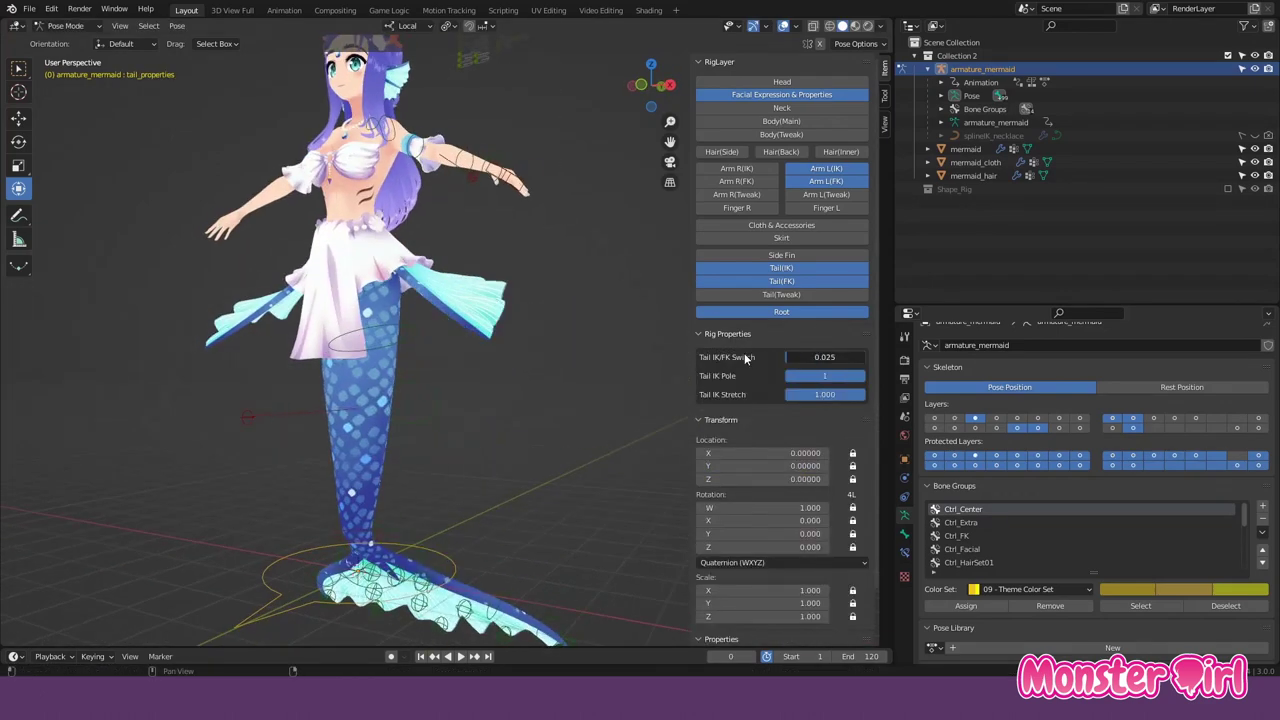
mouse_move(406, 533)
middle_mouse_down()
mouse_move(357, 403)
mouse_move(436, 129)
mouse_move(556, 229)
middle_mouse_up()
scroll(556, 229, "down", 1)
- Select the tail properties widget and rotate the upper tail IK control
left_click(467, 99)
scroll(470, 100, "up", 3)
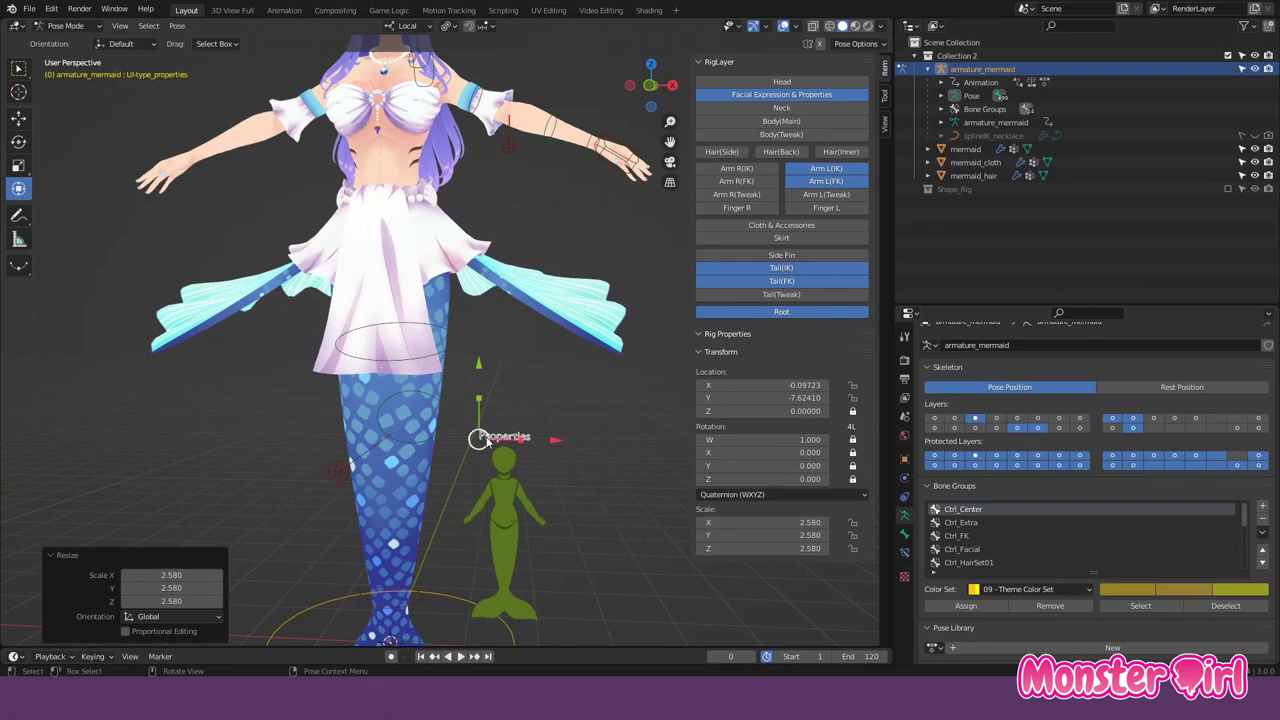
left_click(540, 450)
scroll(588, 460, "up", 1)
left_click(437, 383)
key("Escape")
key("r")
left_click(420, 265)
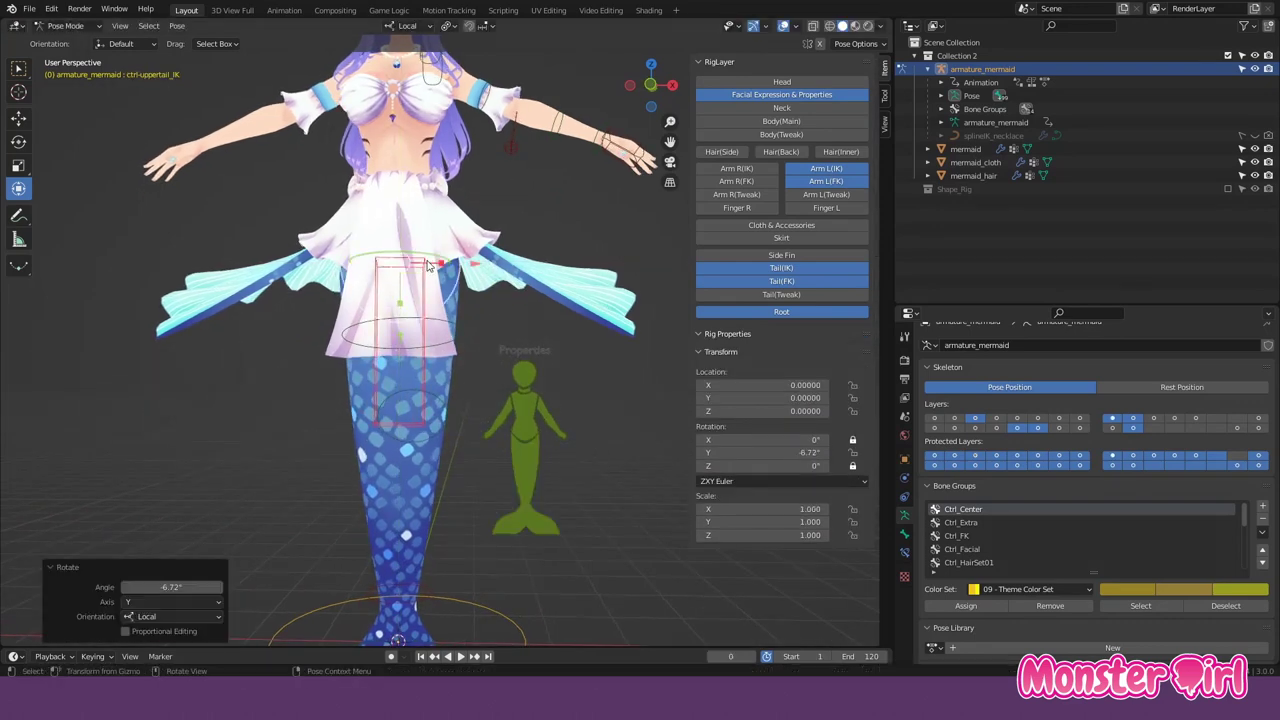
scroll(513, 437, "down", 3)
- Test-stretch the tail with its IK control, leaving IK stretch back at 1.000
key("ctrl+z")
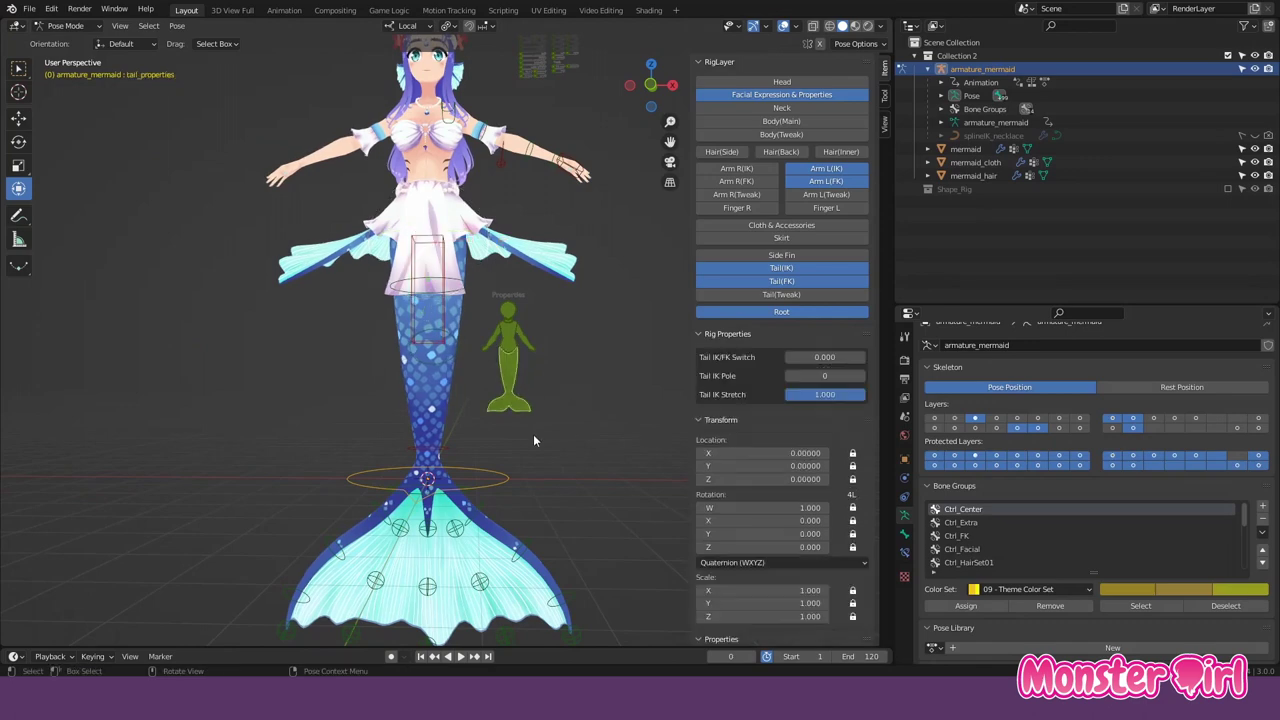
key("ctrl+z")
key("ctrl+z")
left_click_drag(842, 396, 841, 394)
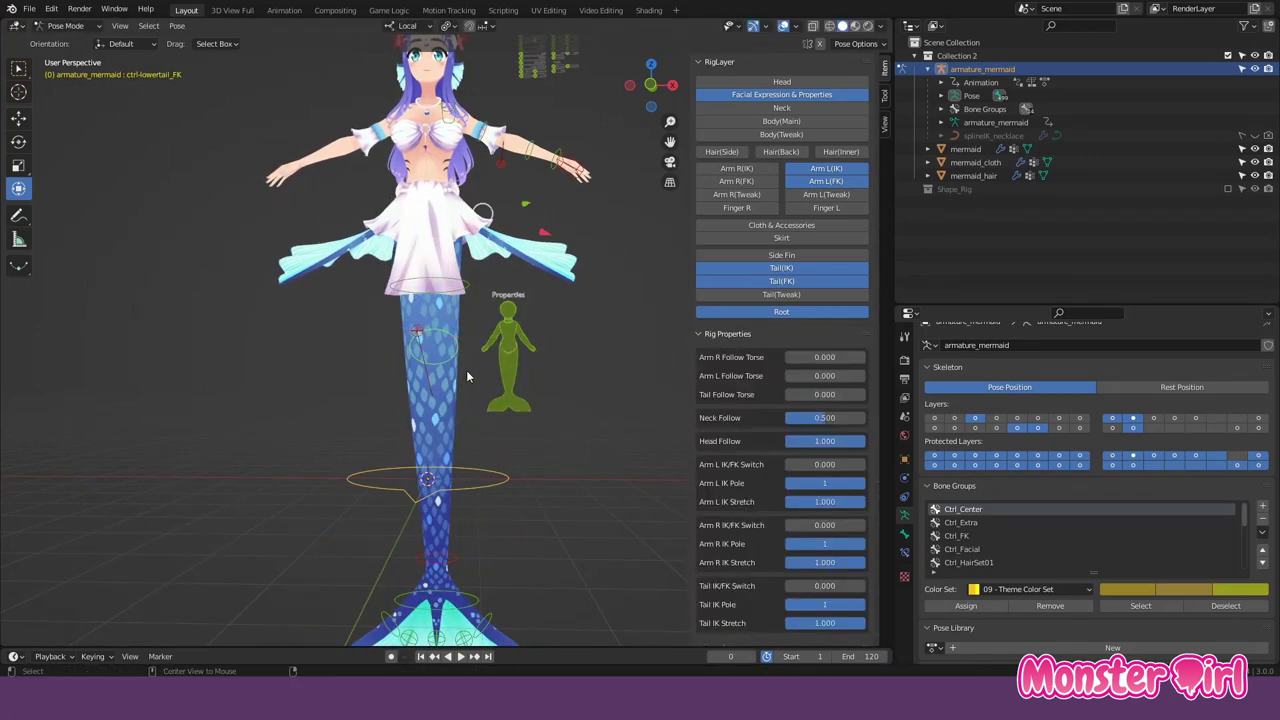
middle_click_drag(484, 313, 484, 500, "shift")
left_click(514, 217)
left_click(517, 226)
scroll(513, 349, "up", 2)
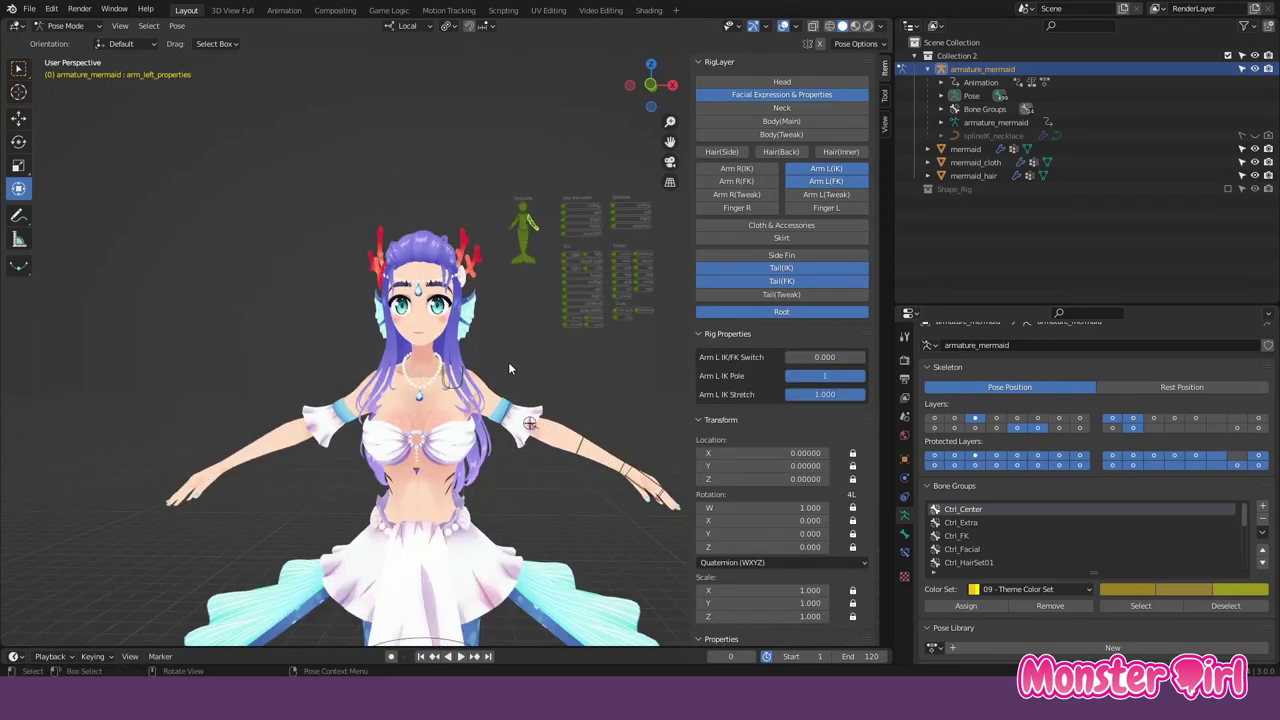
- Set Arm R Follow Torso to 0 on the body properties control
scroll(513, 349, "up", 2)
scroll(481, 498, "down", 3)
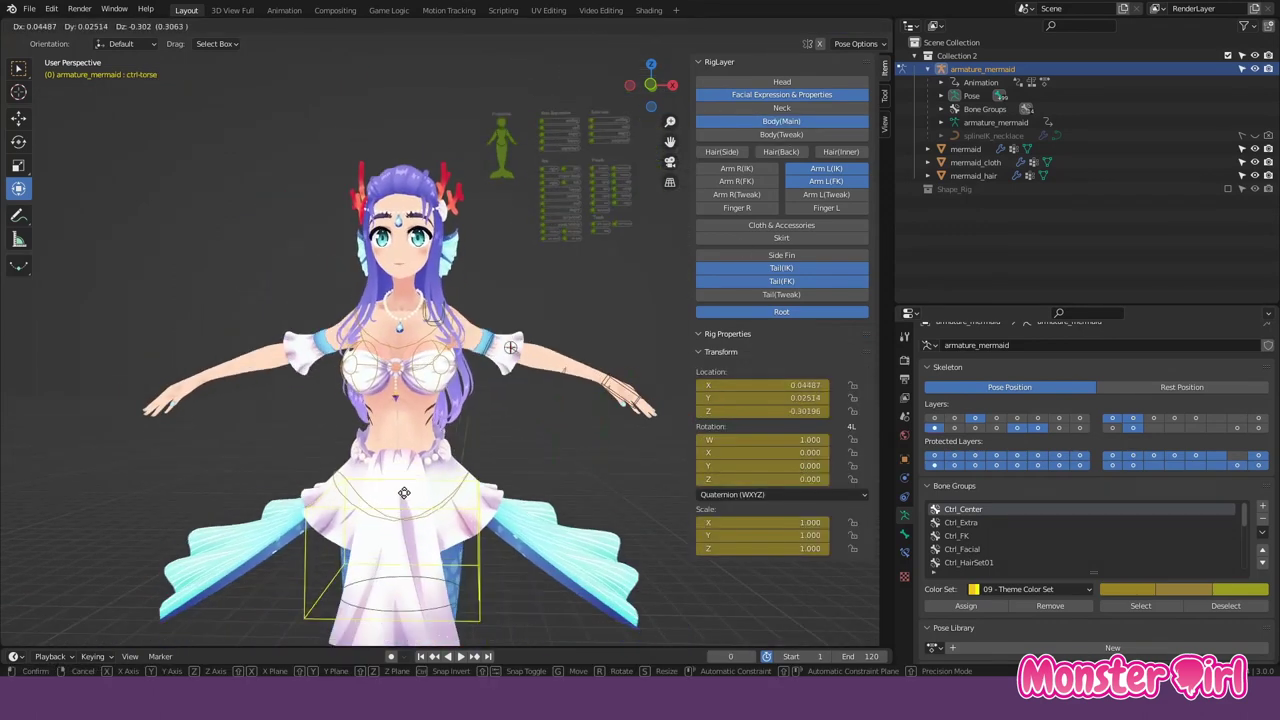
left_click(500, 150)
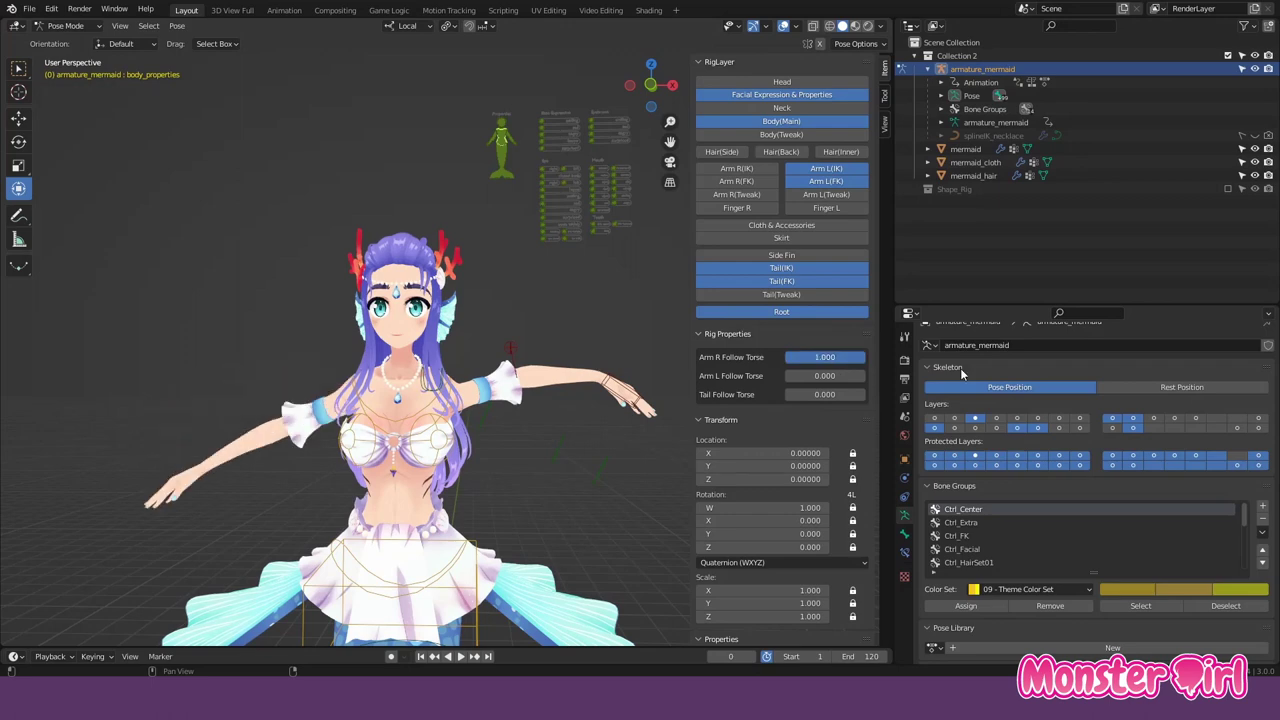
left_click_drag(880, 364, 784, 375)
scroll(498, 430, "down", 2)
- Test-rotate the chest control, then cancel a second chest rotation
middle_click_drag(498, 424, 806, 398)
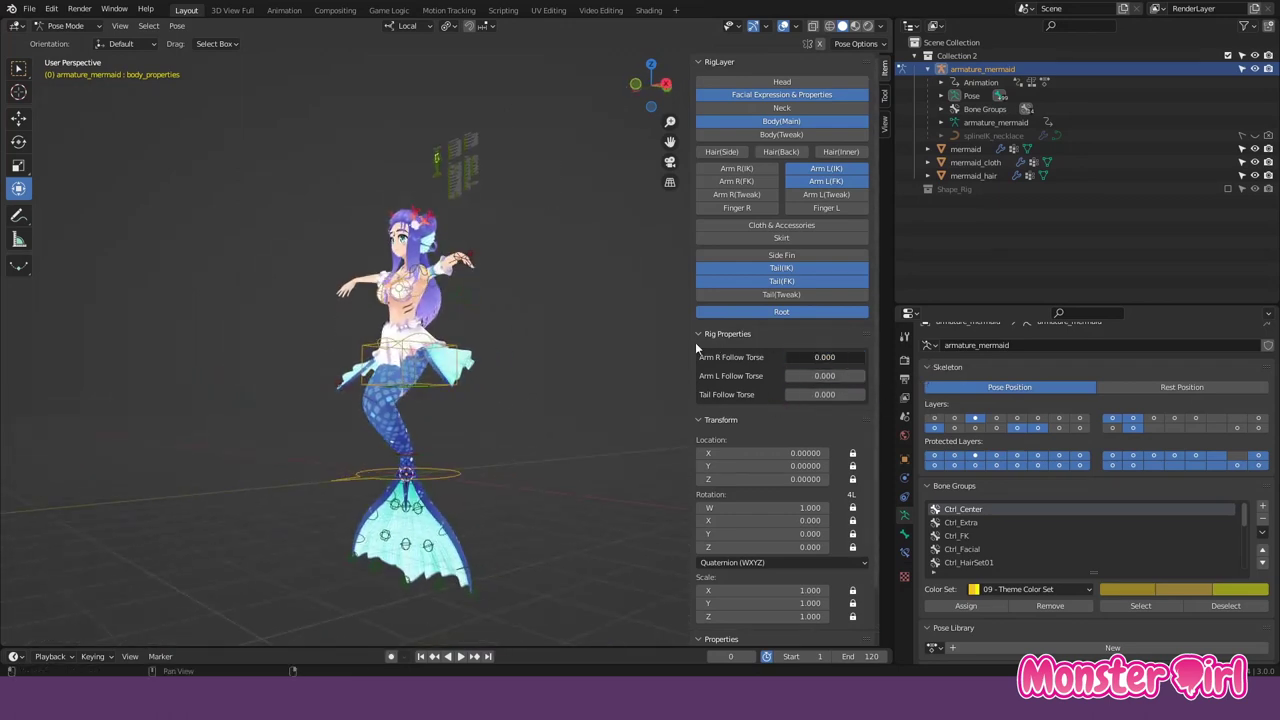
middle_click_drag(680, 350, 496, 370)
scroll(500, 300, "up", 3)
scroll(520, 250, "up", 2)
left_click(546, 194)
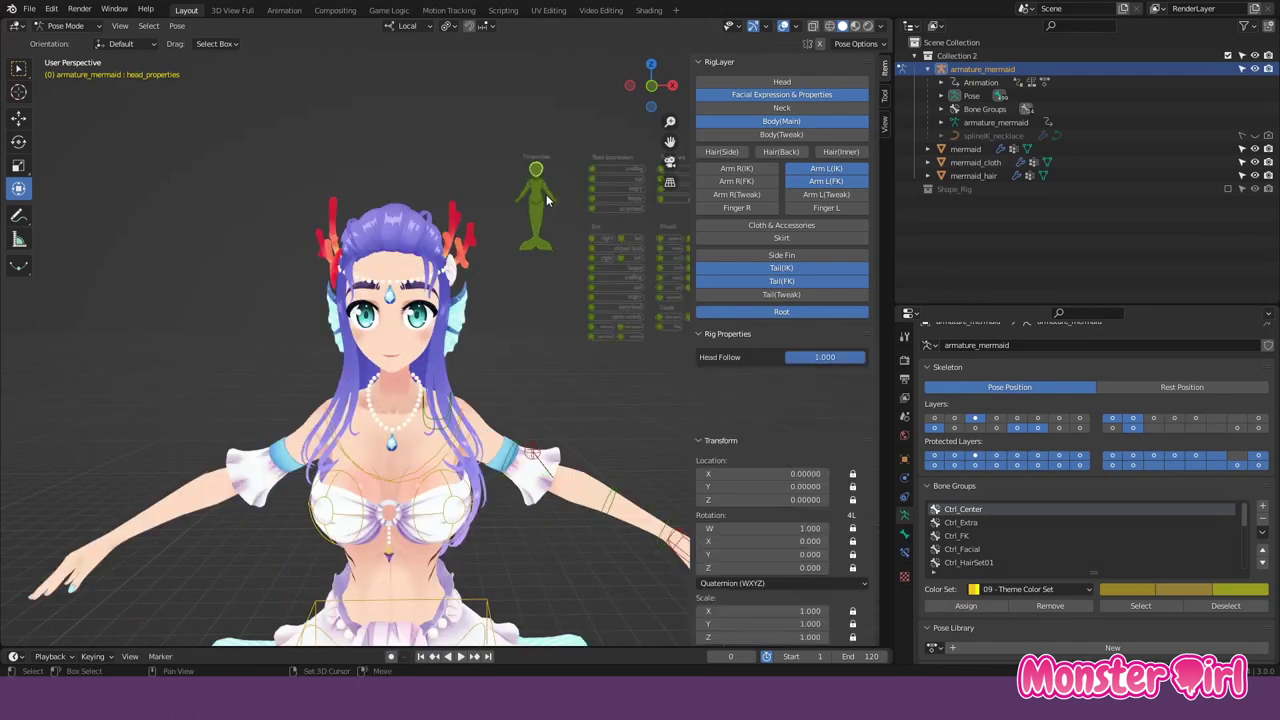
scroll(546, 194, "down", 2)
left_click(519, 228)
key("r")
left_click(500, 316)
key("r")
key("Escape")
- Check the head and neck Follow sliders: Neck Follow 0.500, Head Follow 1.000
left_click(519, 212)
left_click(521, 222)
scroll(580, 255, "up", 4)
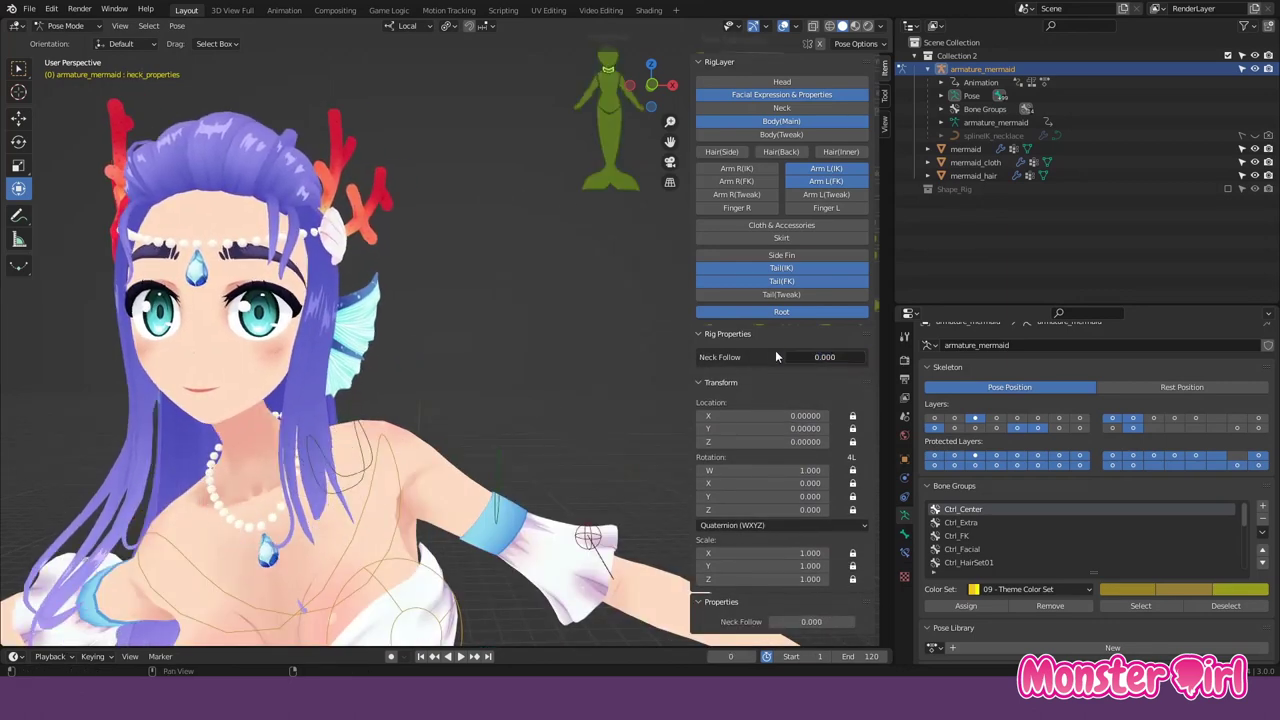
scroll(640, 352, "down", 3)
middle_click_drag(600, 352, 495, 352)
left_click(510, 345)
scroll(529, 330, "up", 1)
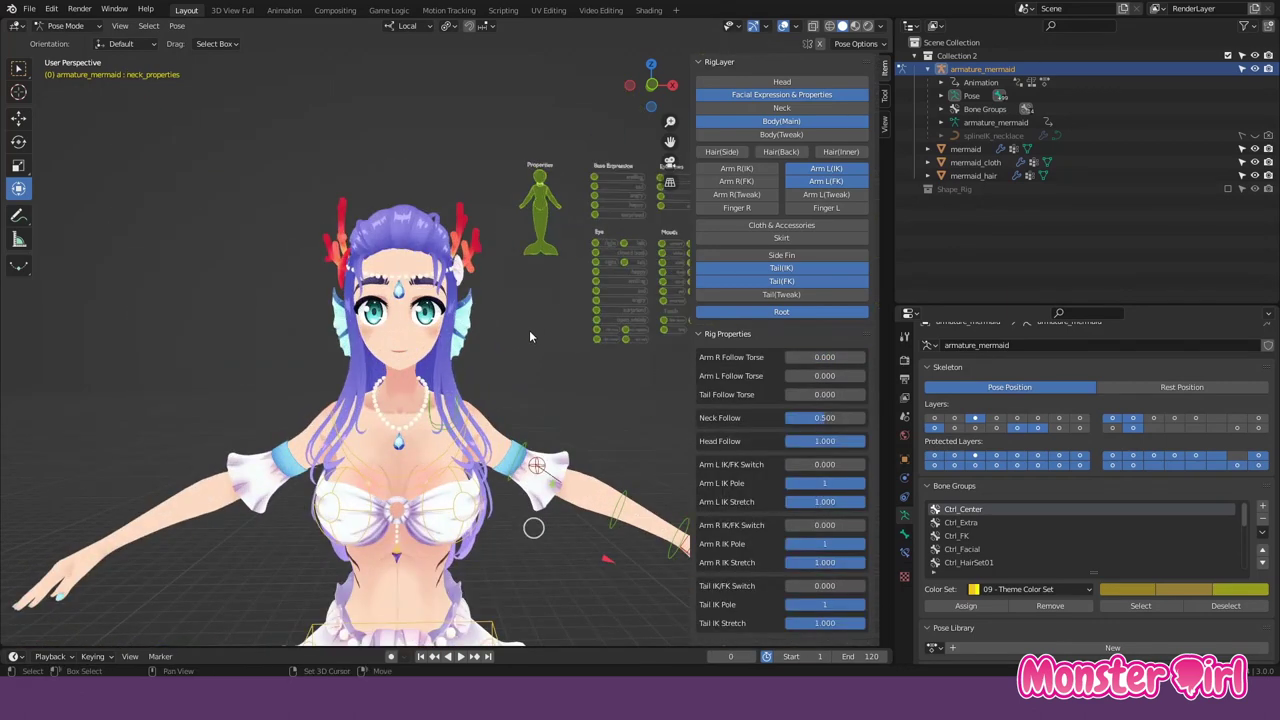
- Zoom in on the face and preview the smiling, angry and surprised base expressions
scroll(529, 337, "up", 3)
left_click_drag(512, 313, 528, 320)
scroll(528, 325, "up", 1)
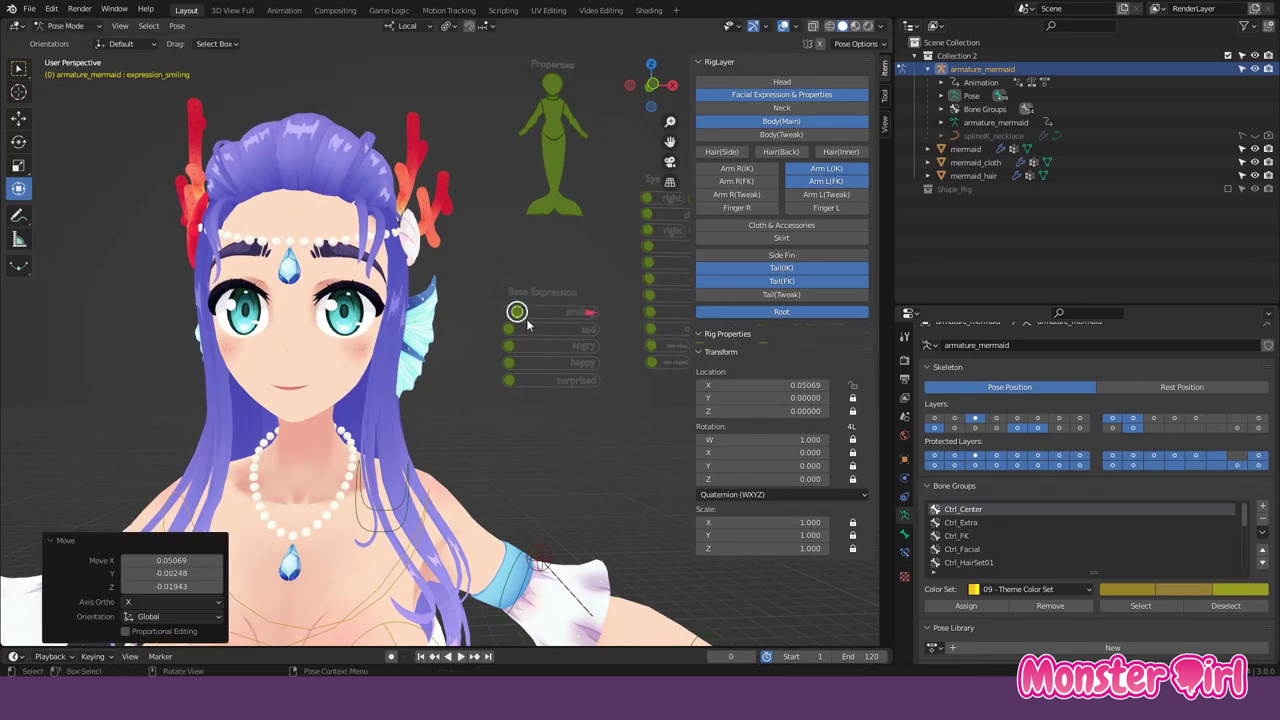
mouse_move(510, 345)
left_mouse_down()
mouse_move(510, 365)
mouse_move(560, 380)
mouse_move(530, 330)
left_mouse_up()
left_click(508, 362)
left_click_drag(649, 188, 486, 276)
- Close both eyes in a happy expression with the eye controls
left_click_drag(484, 325, 605, 334)
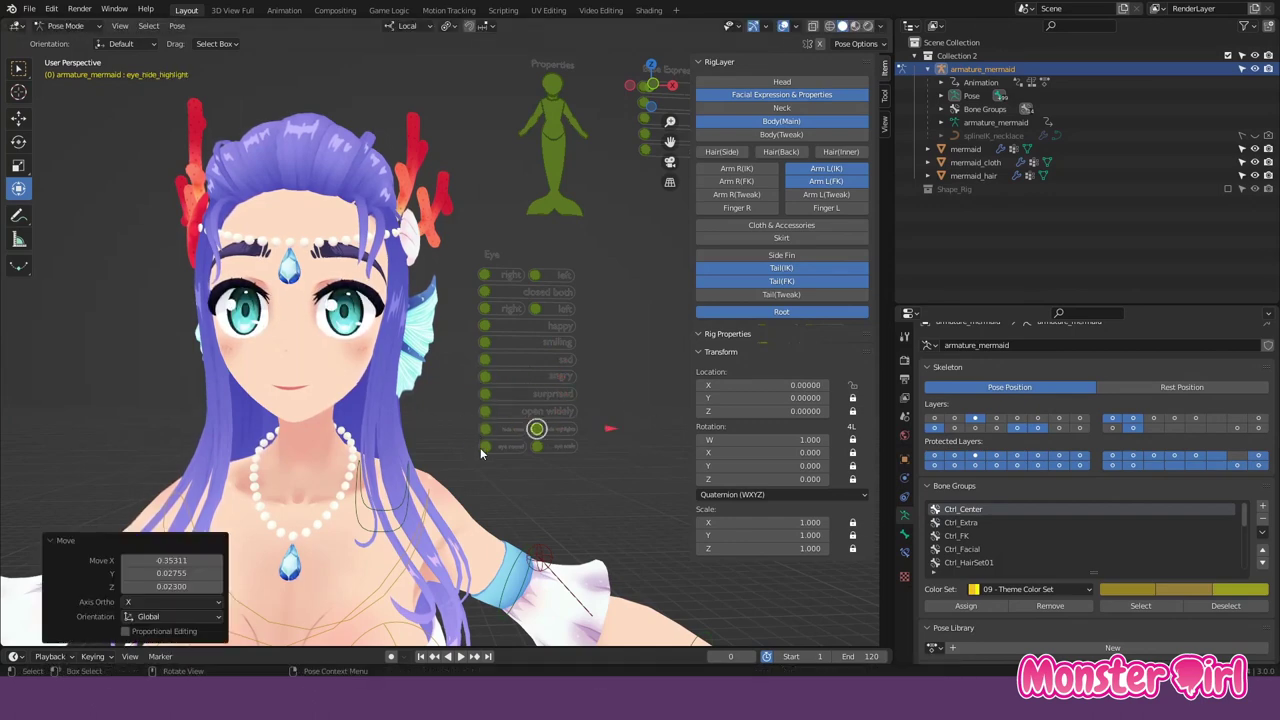
left_click(489, 365)
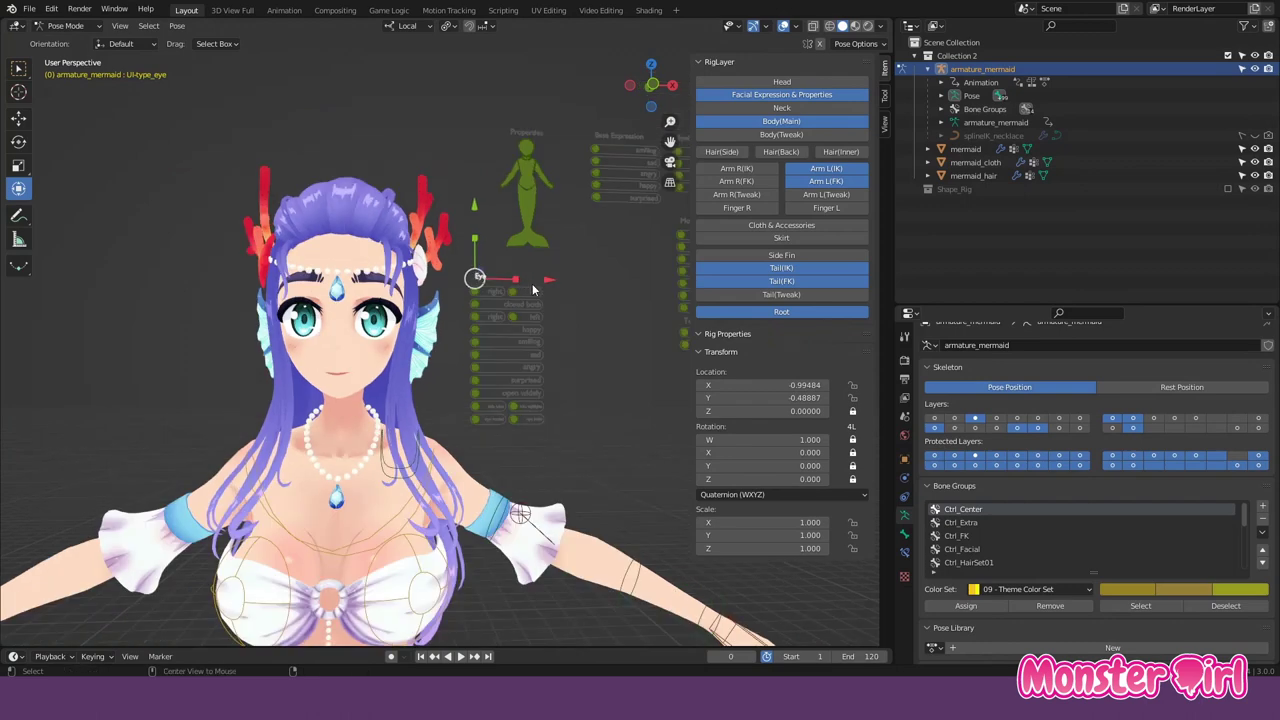
scroll(558, 152, "down", 3)
- Try the smiling and angry eyebrow shapes, then turn the mouth corners upward
left_click(368, 323)
scroll(414, 320, "up", 2)
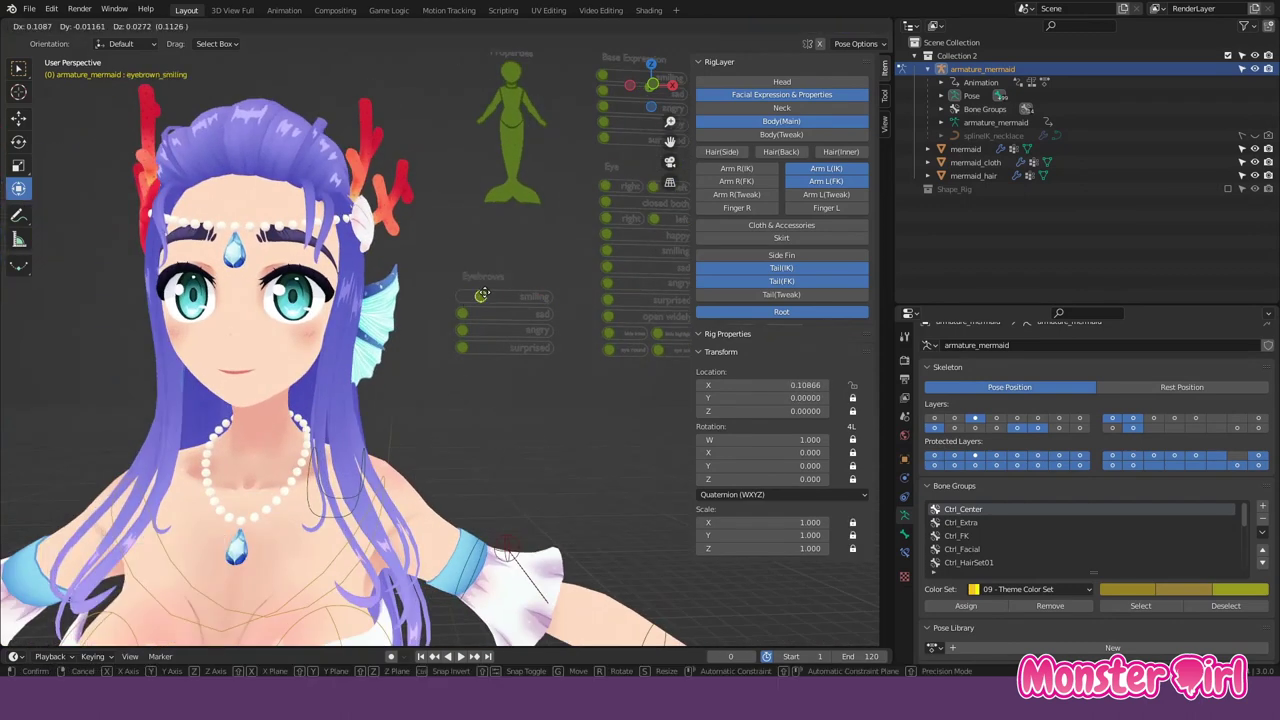
left_click(462, 330)
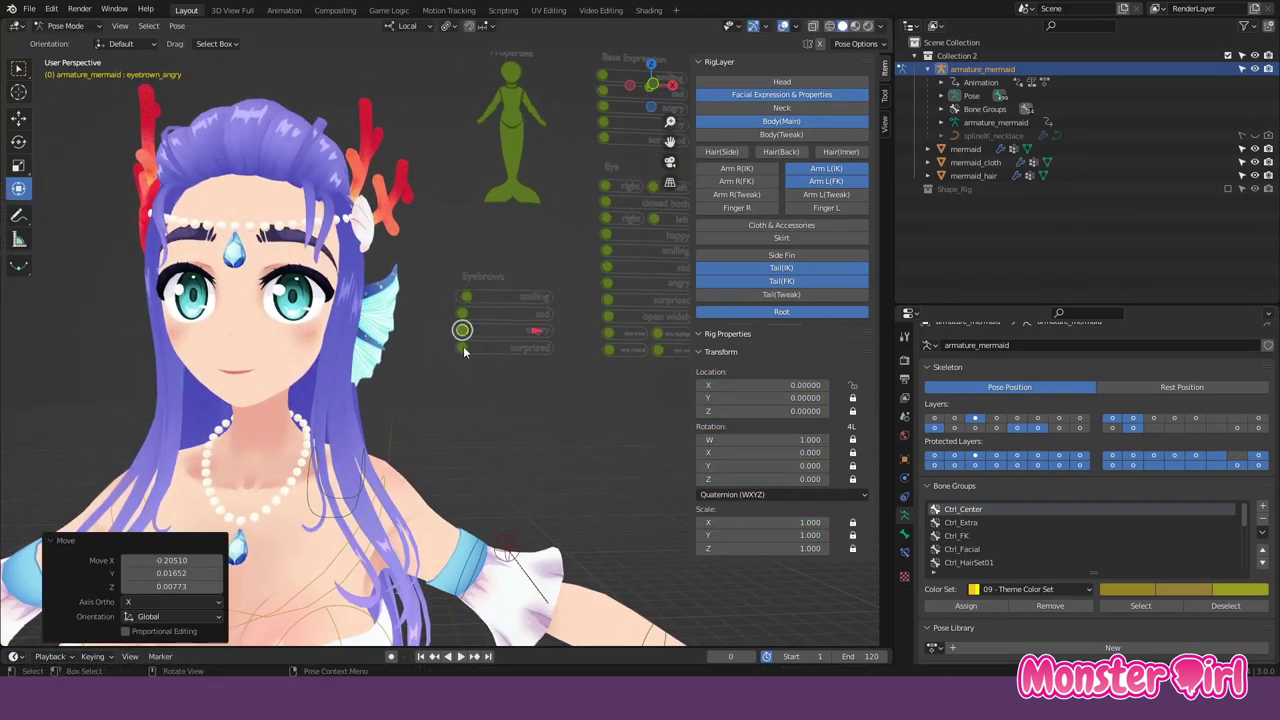
scroll(606, 208, "down", 2)
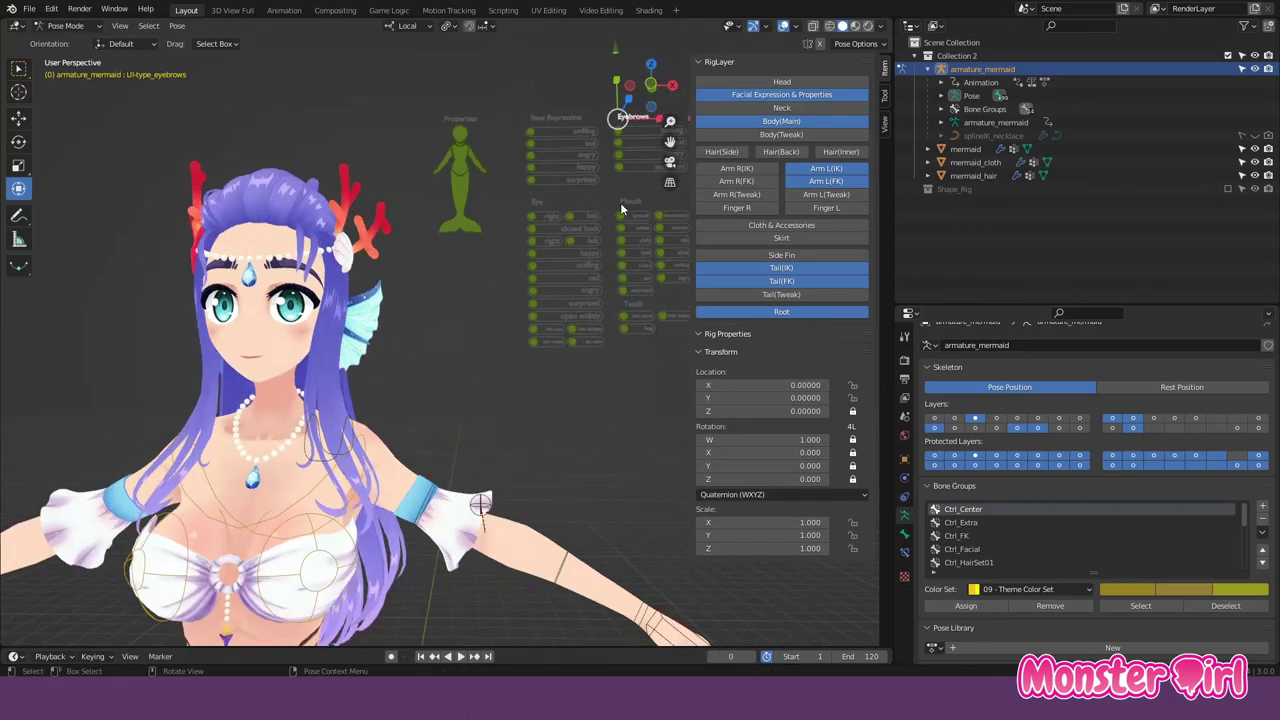
scroll(458, 243, "up", 3)
left_click_drag(512, 244, 518, 246)
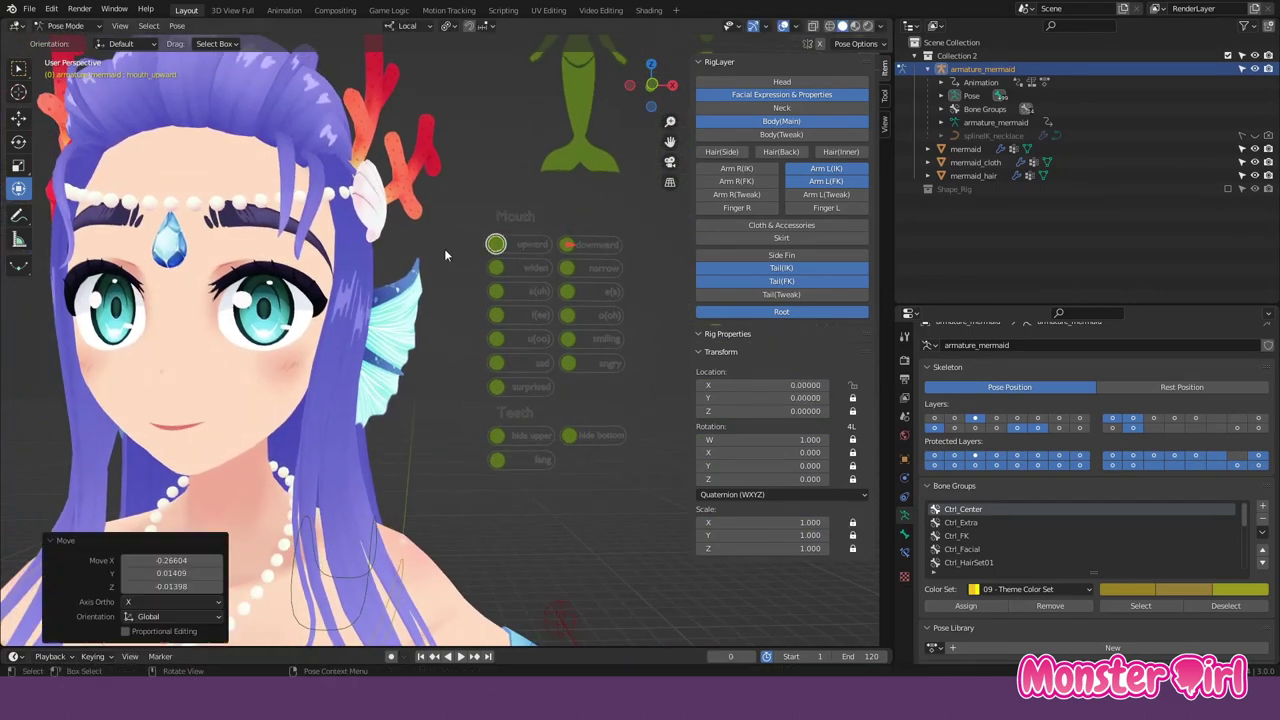
- Widen the mouth, shape an 'oh', open it surprised, hide the upper teeth and show fangs
left_click_drag(537, 267, 568, 265)
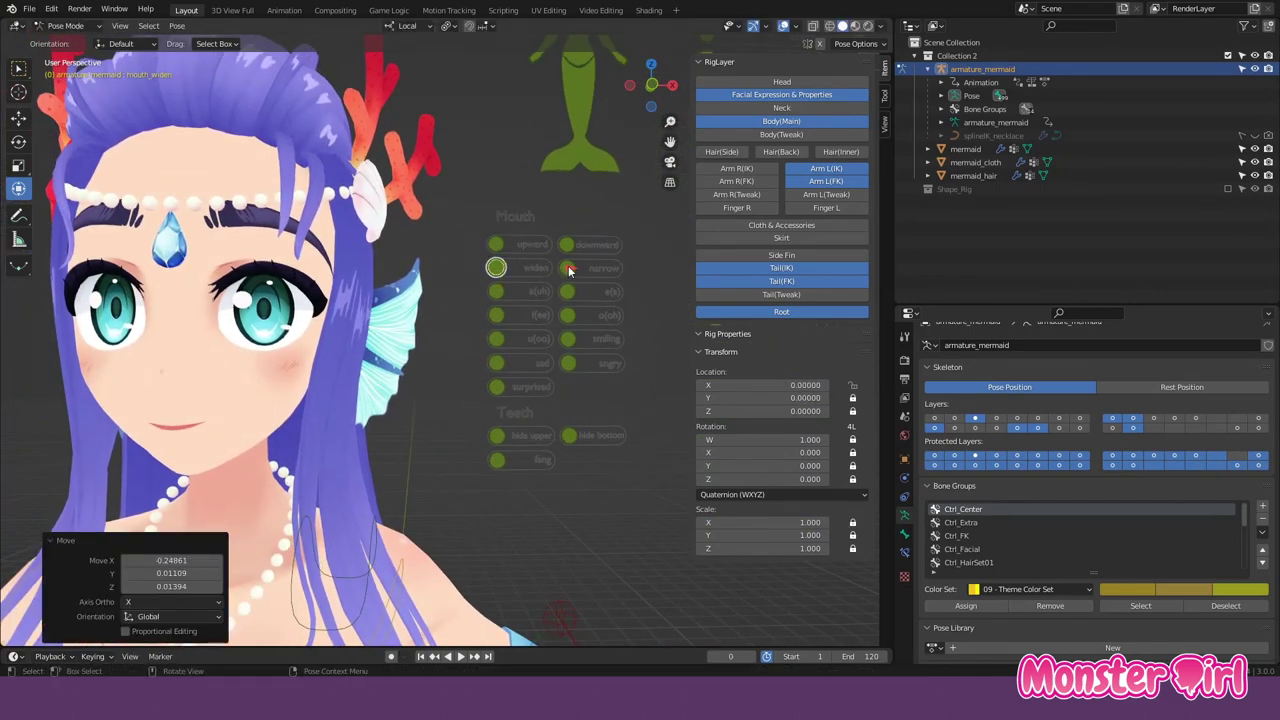
mouse_move(579, 291)
left_mouse_down()
mouse_move(530, 316)
mouse_move(530, 363)
mouse_move(505, 395)
mouse_move(546, 388)
left_mouse_up()
left_click_drag(497, 435, 470, 428)
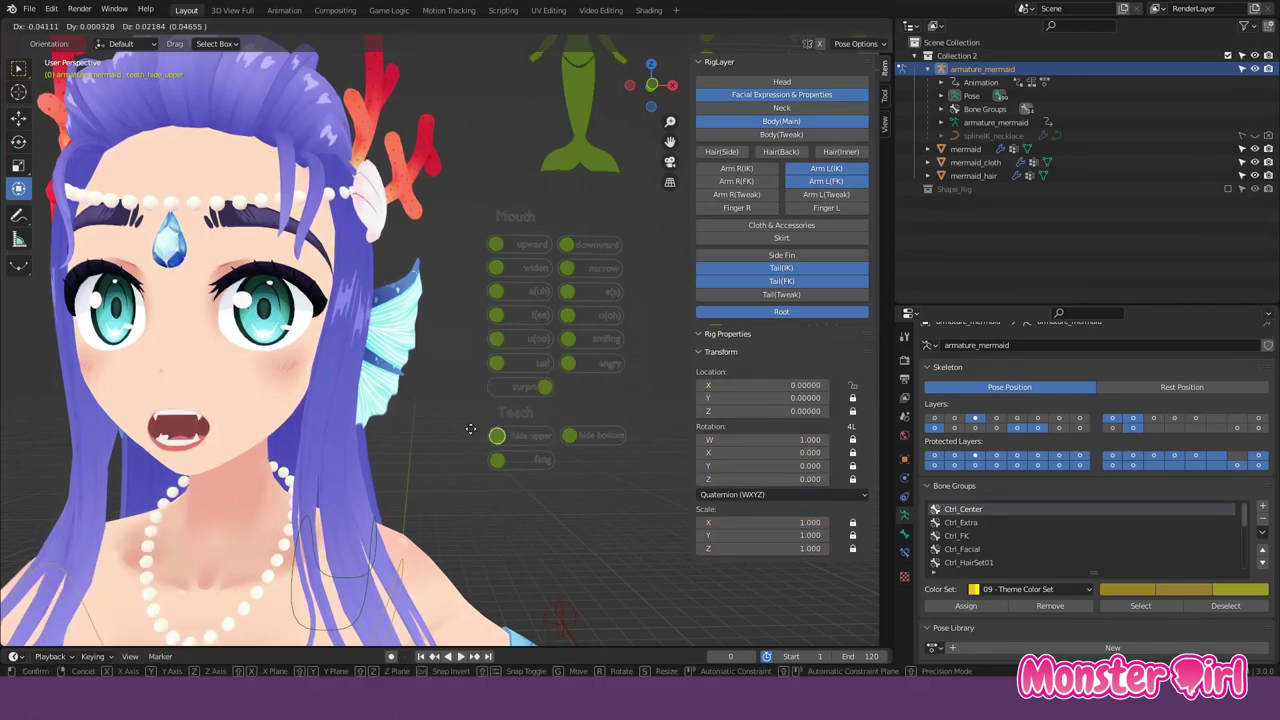
left_click_drag(569, 435, 612, 435)
left_click_drag(497, 460, 558, 460)
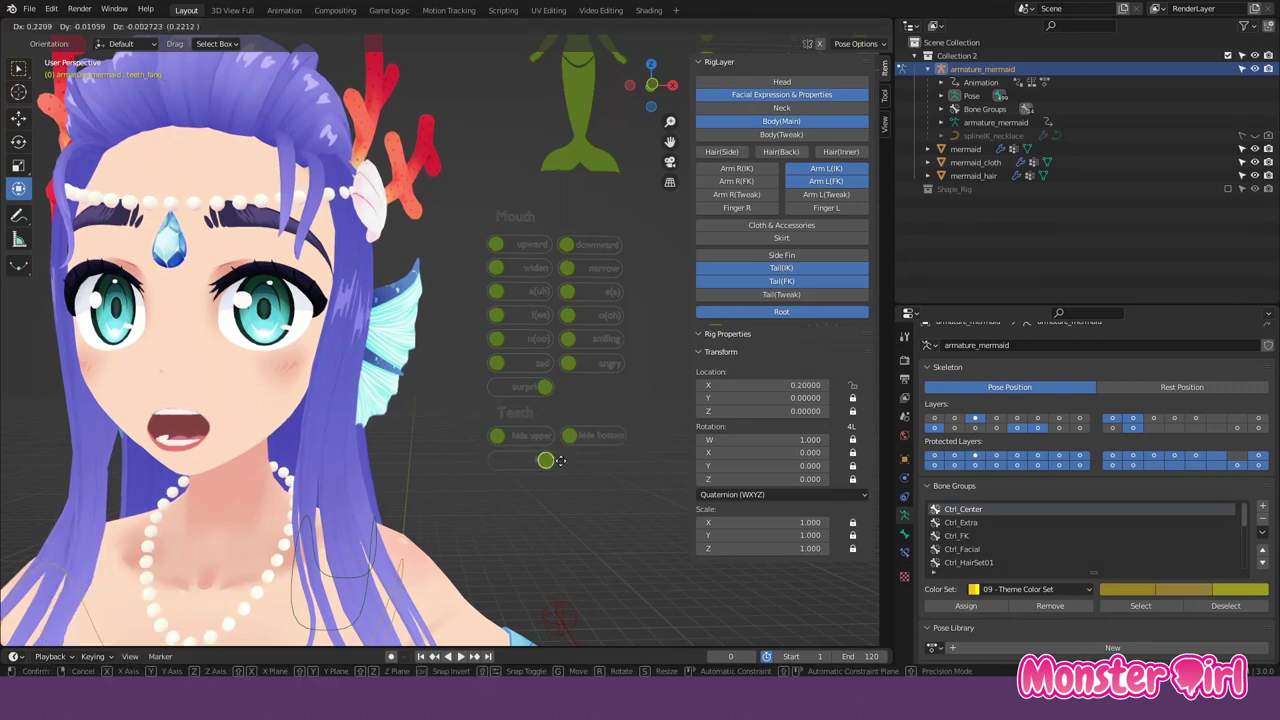